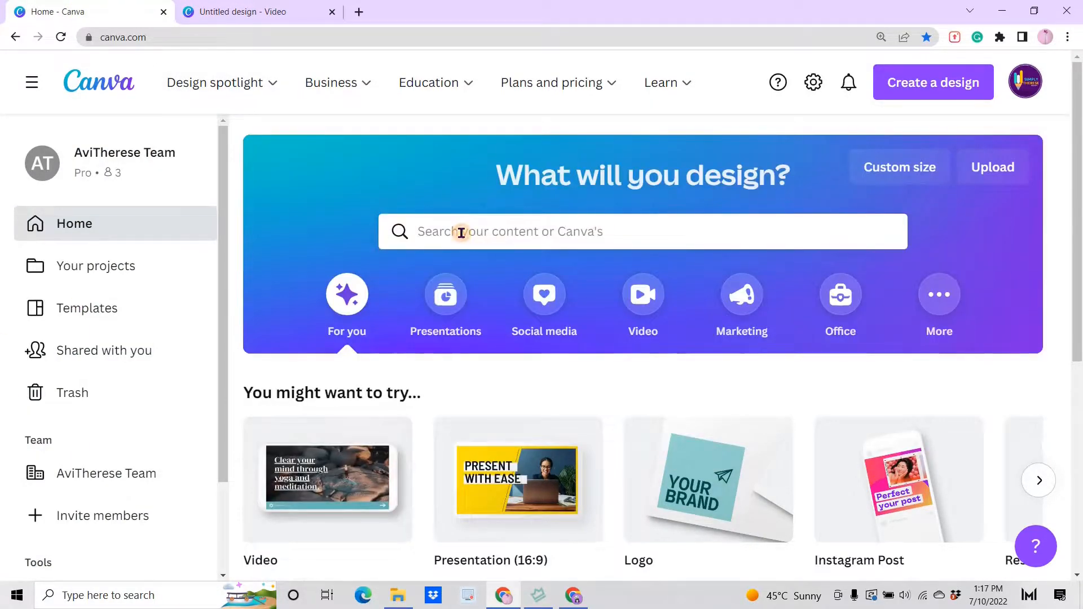
Step: Search the templates for "youtube intro" and browse the designs
left_click(461, 240)
type("youtube intro")
key("Return")
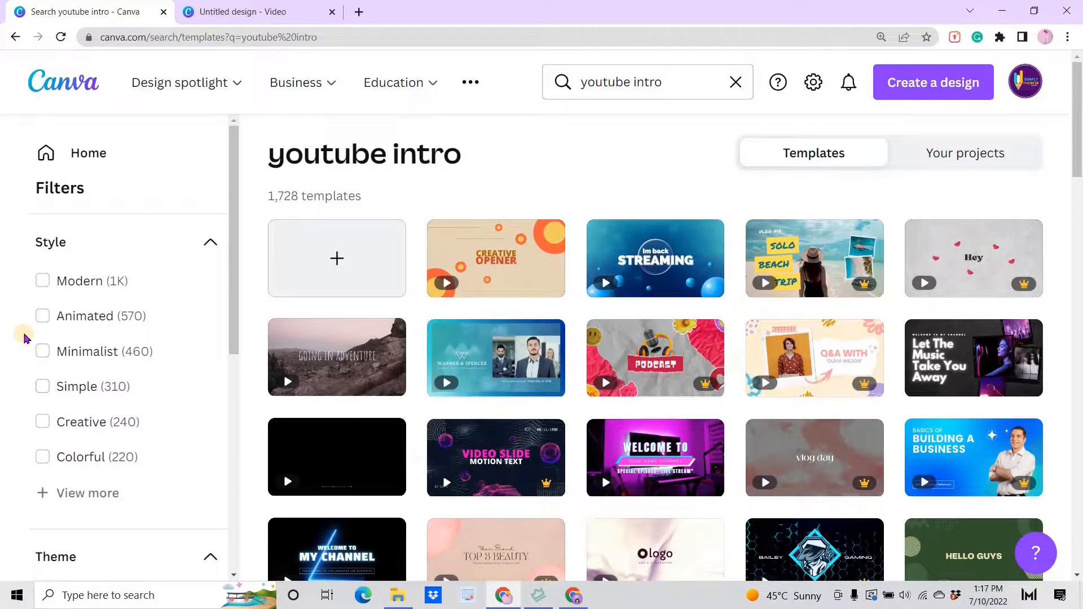
scroll(65, 386, "down", 8)
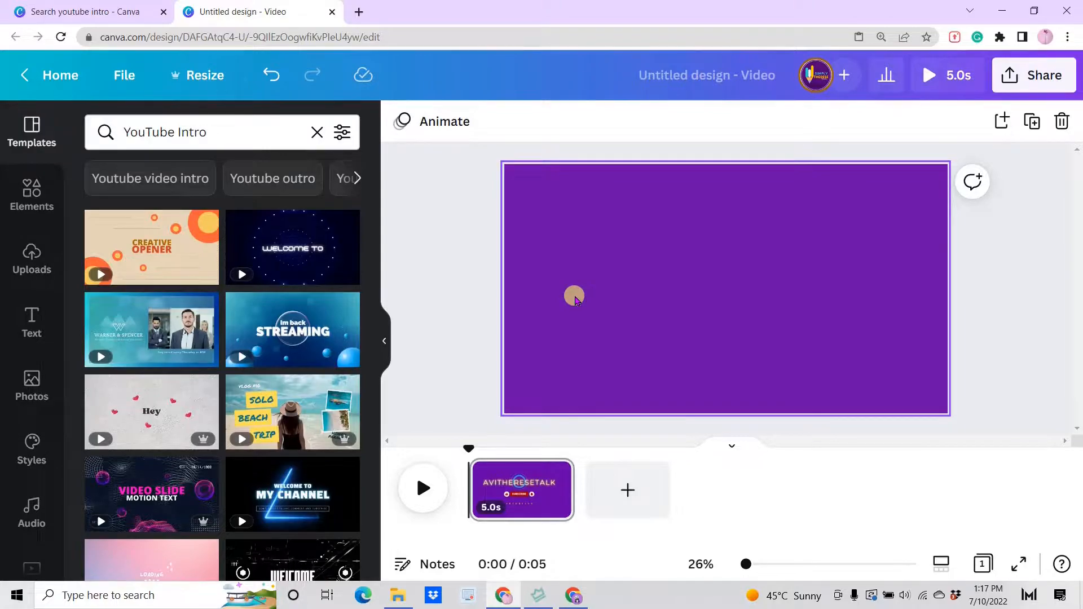
Step: Play back the existing purple intro page in the open video design
left_click(425, 489)
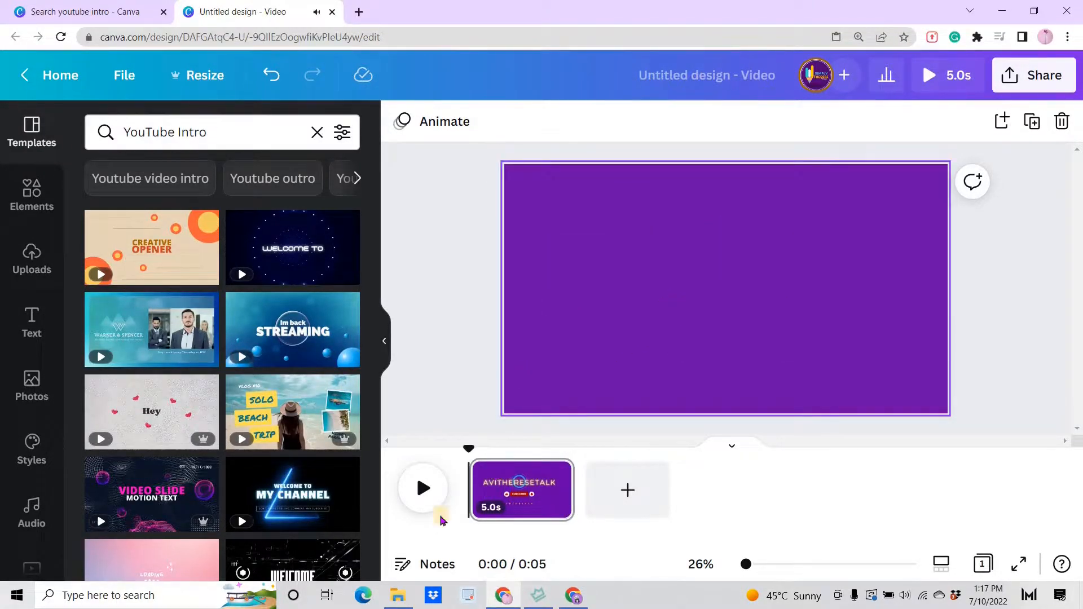
left_click(426, 492)
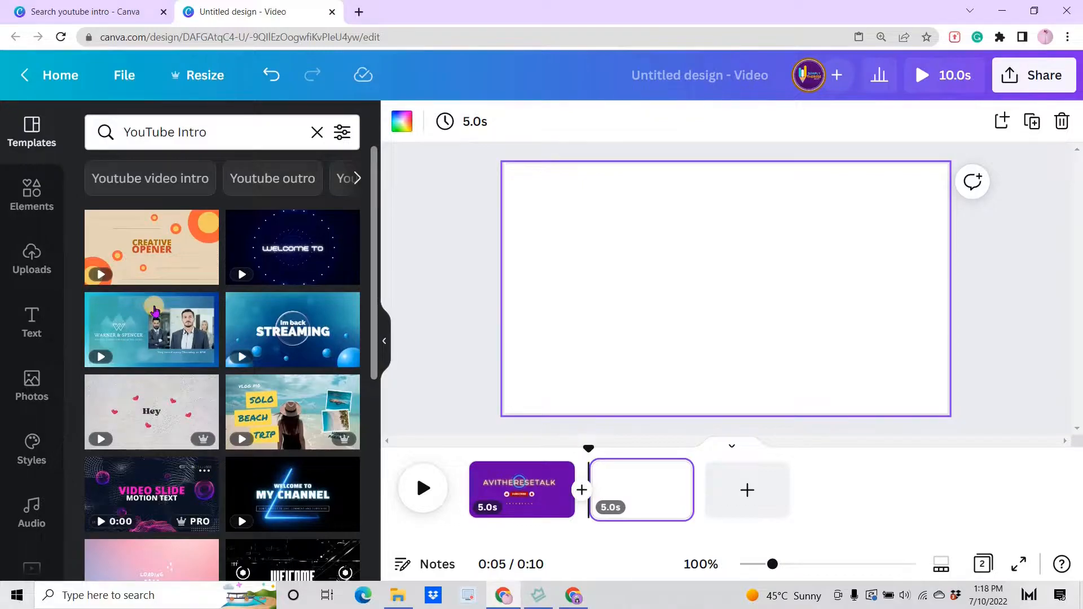
Step: Browse the YouTube Intro templates in the editor for design ideas
scroll(155, 310, "down", 5)
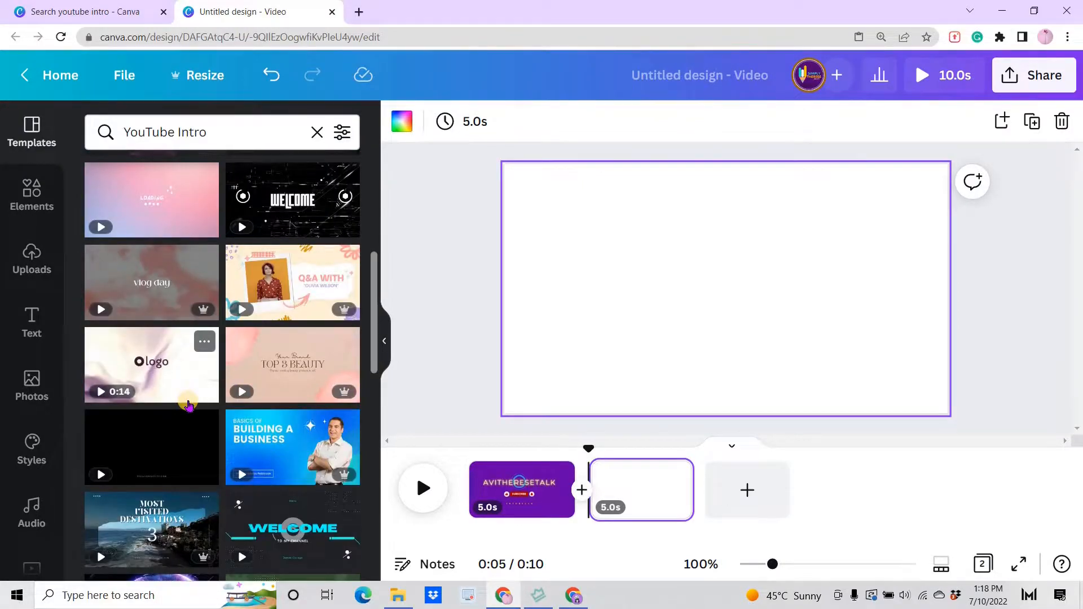
scroll(187, 403, "down", 3)
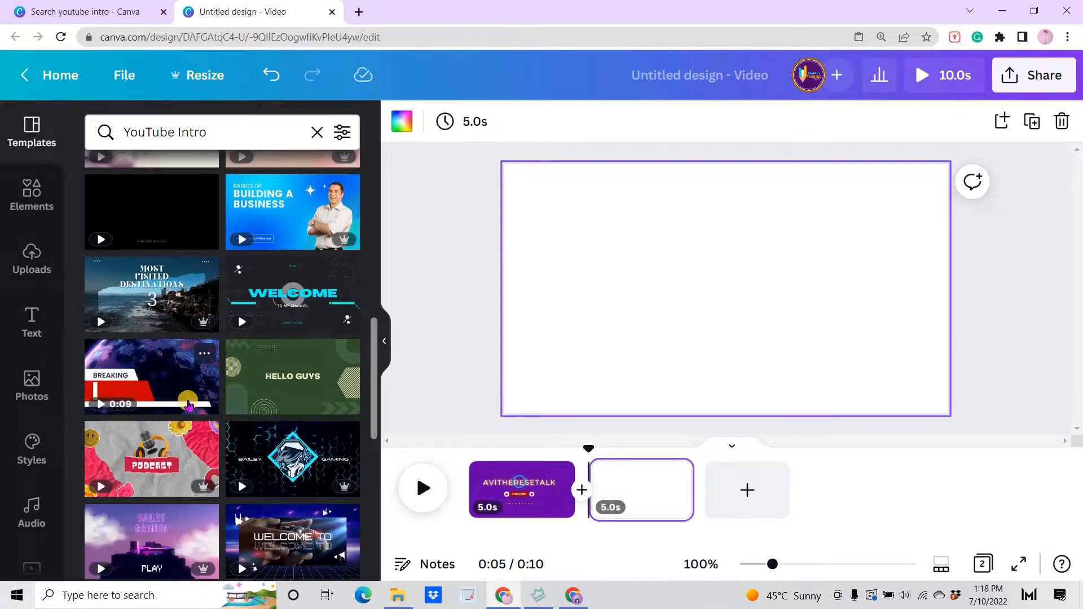
scroll(187, 403, "up", 5)
scroll(187, 403, "up", 3)
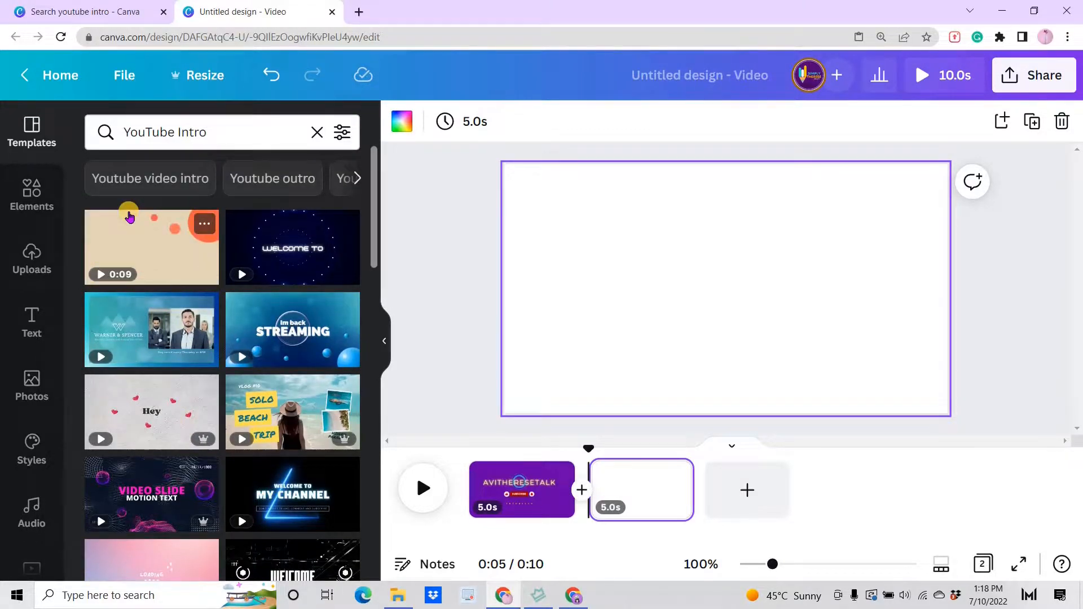
scroll(28, 454, "down", 4)
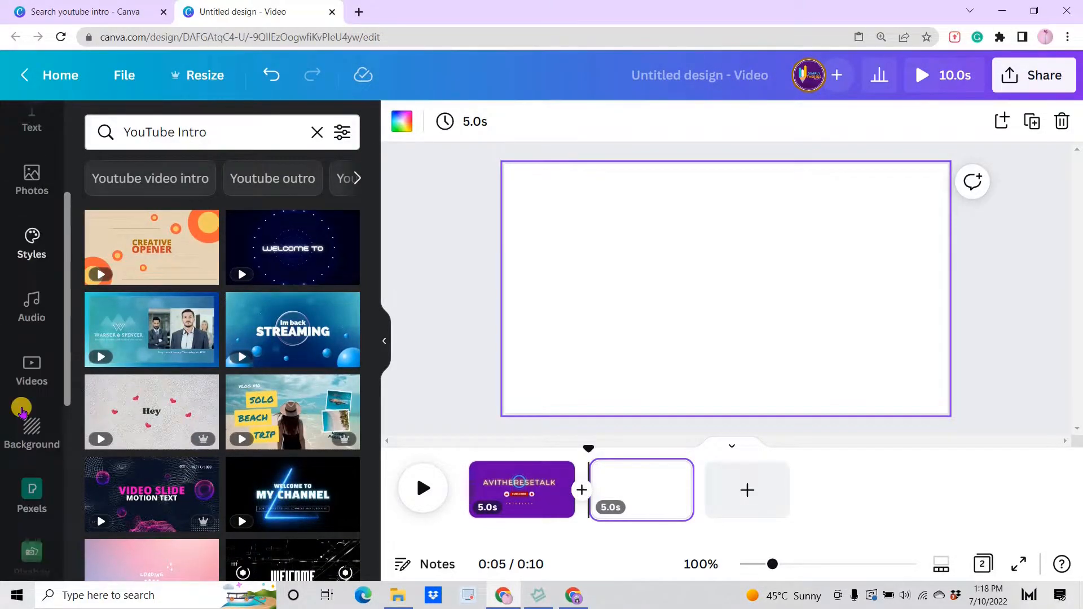
scroll(3, 358, "up", 4)
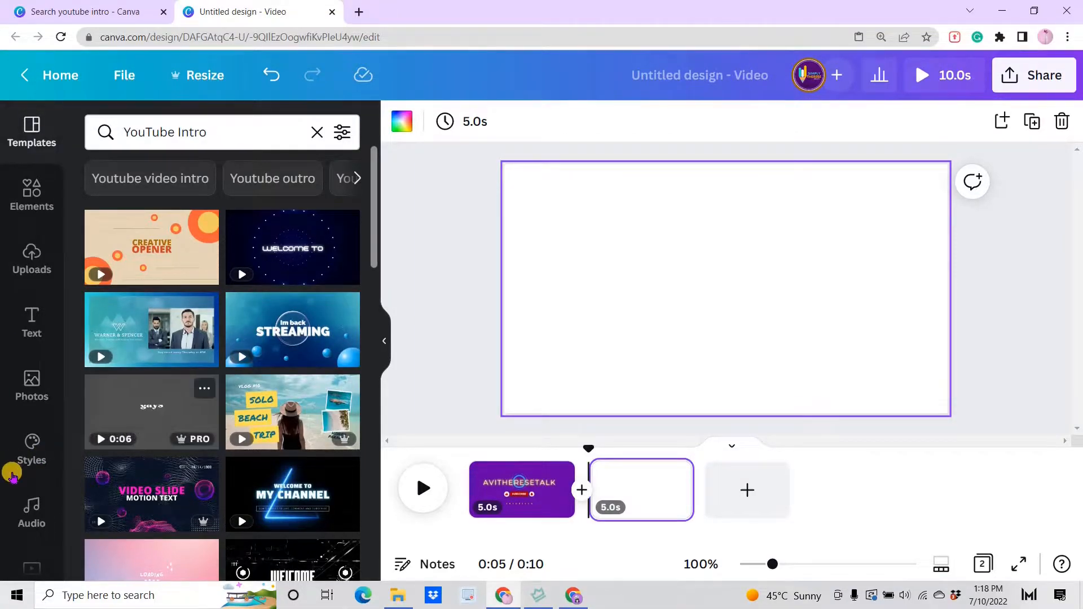
Step: Add the recently used "Animation art black background" video to the blank second page
scroll(14, 406, "down", 2)
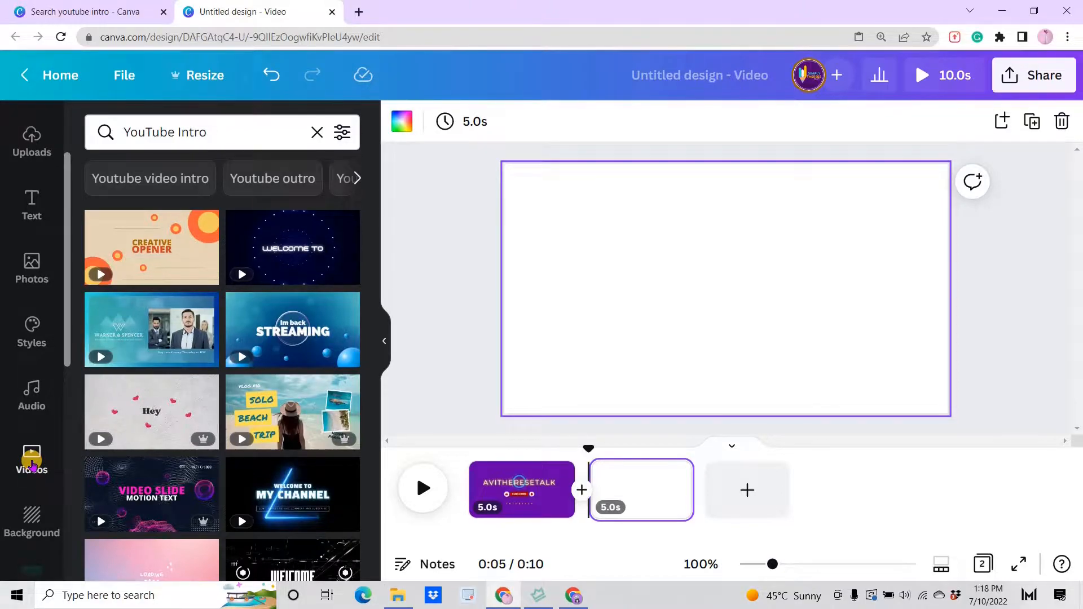
left_click(32, 463)
scroll(141, 334, "down", 4)
scroll(141, 333, "up", 4)
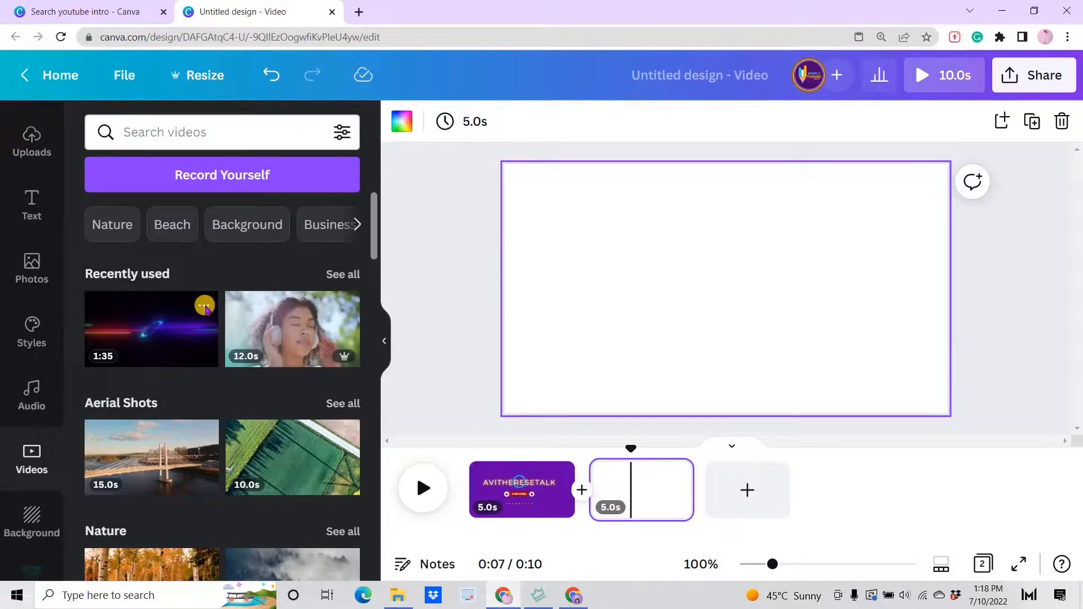
left_click(204, 306)
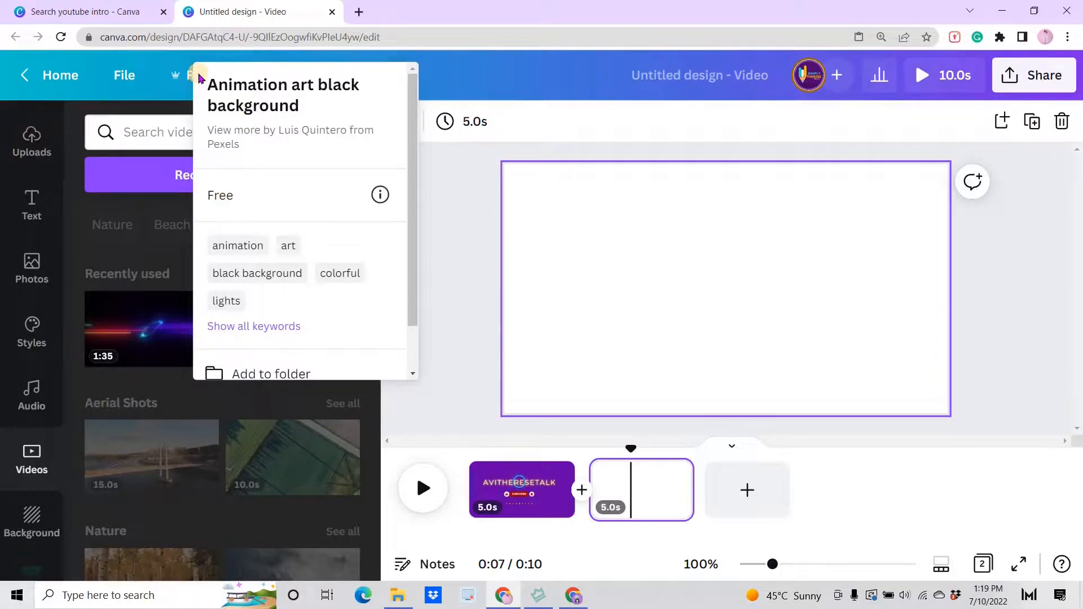
left_click(143, 337)
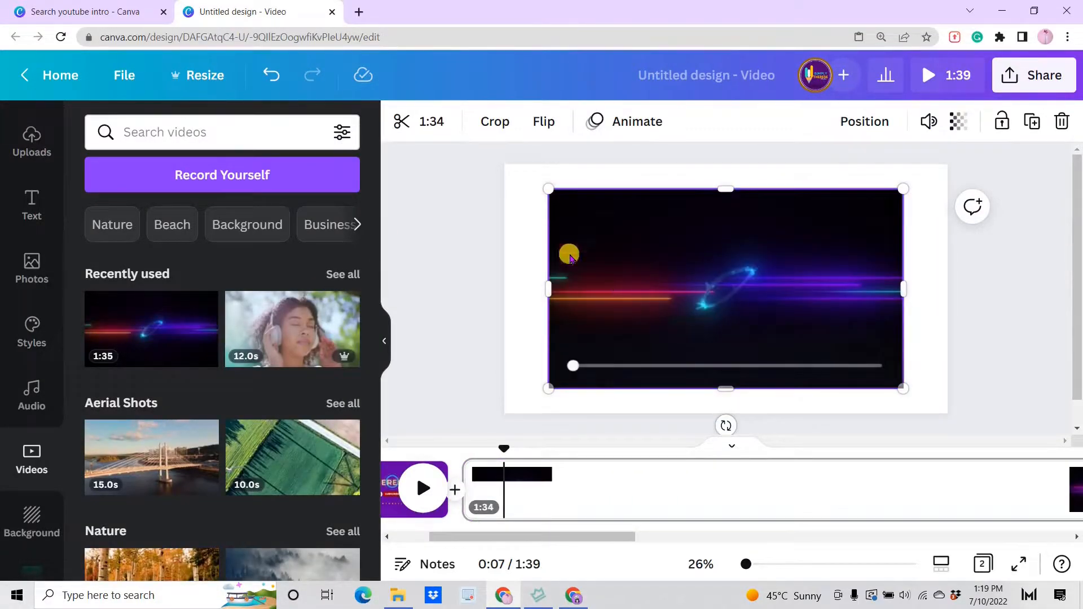
Step: Set the inserted neon light video as the page background and play it back
left_click(588, 361)
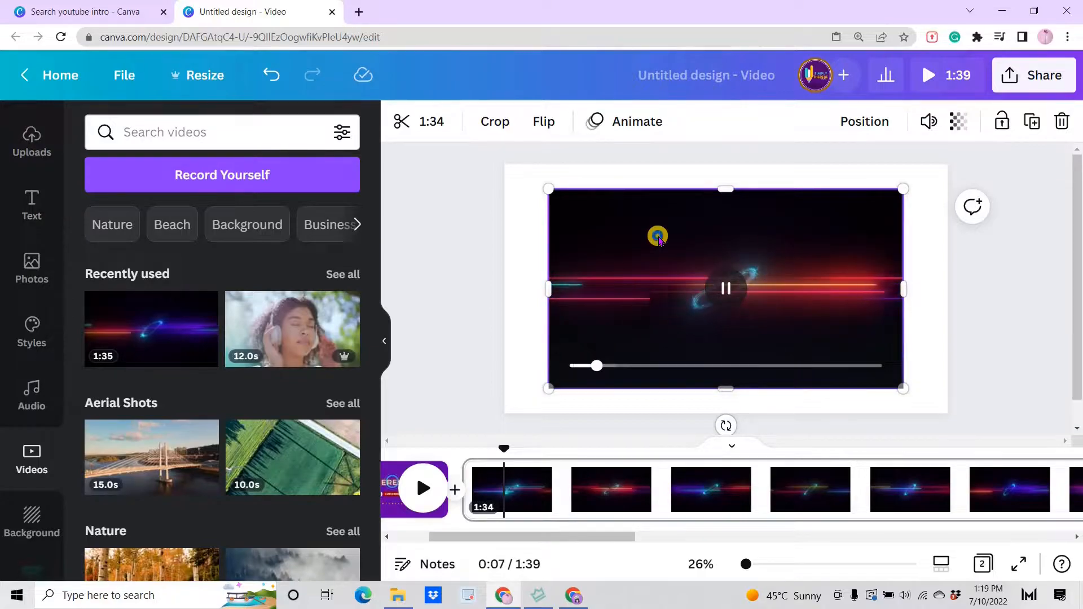
right_click(659, 239)
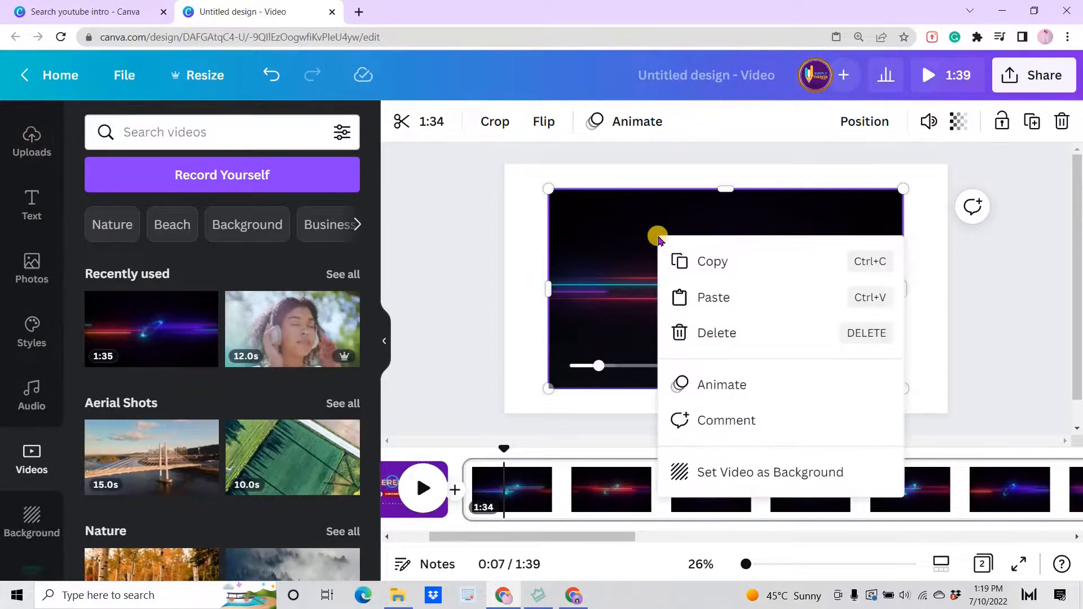
left_click(731, 477)
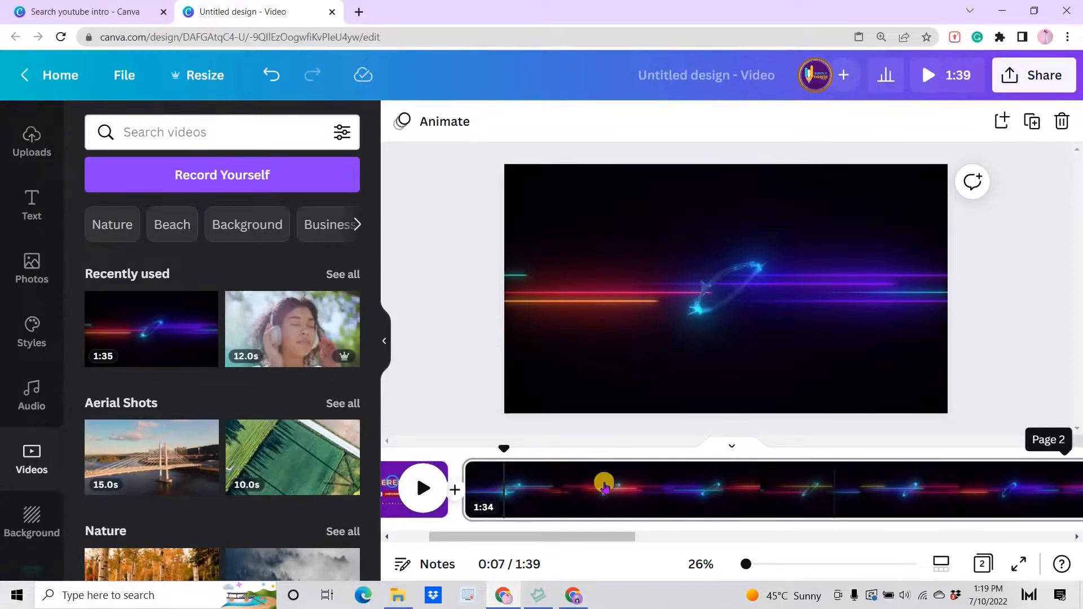
left_click(423, 489)
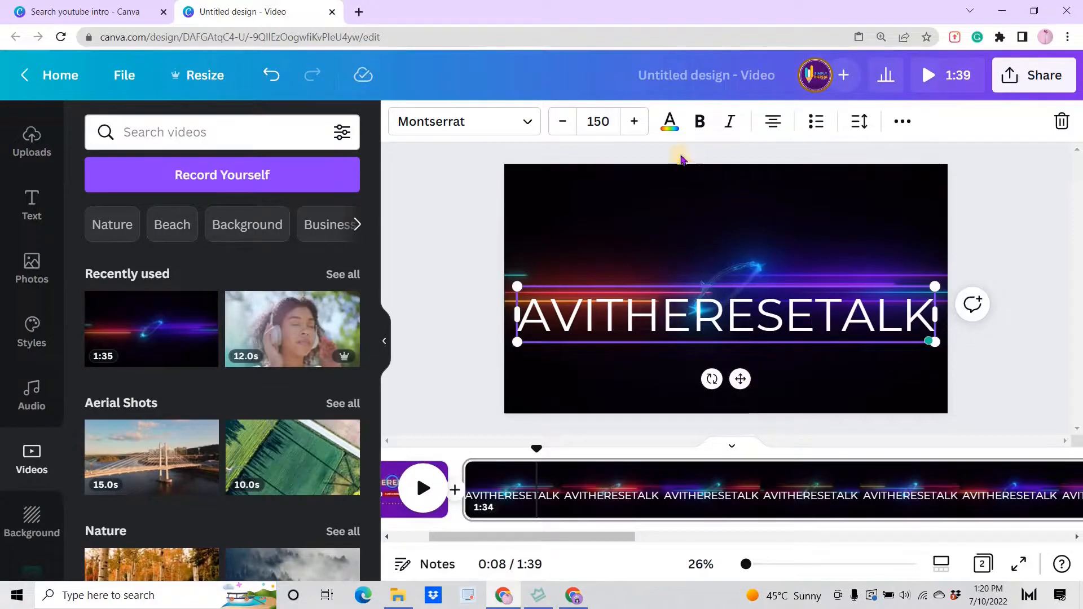
Step: Scale the AVITHERESETALK title down to font size 123 and centre it over the video background
left_click_drag(742, 367, 746, 338)
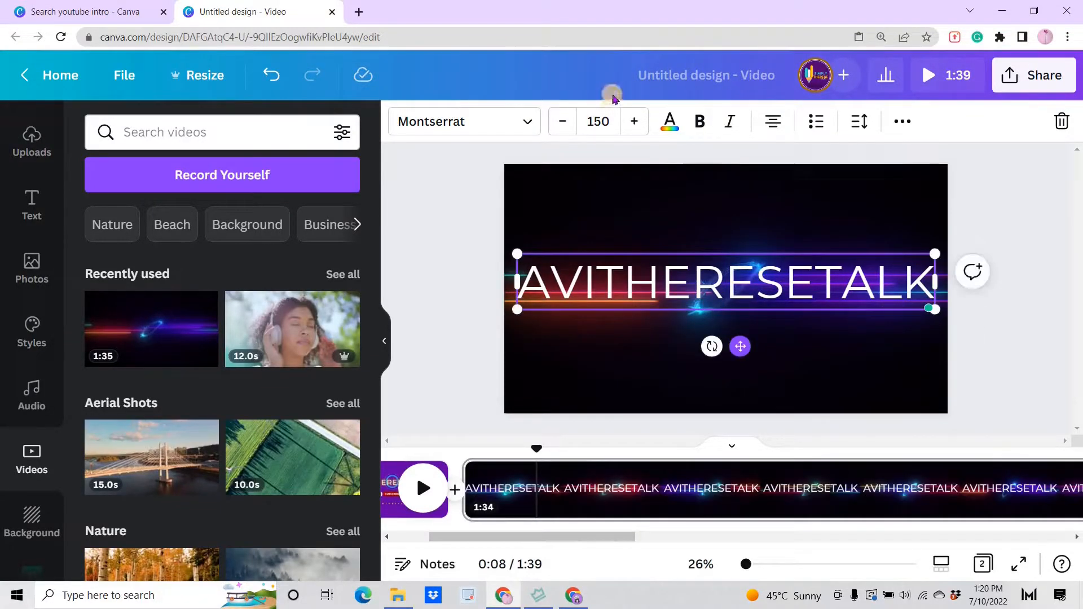
left_click_drag(551, 311, 551, 305)
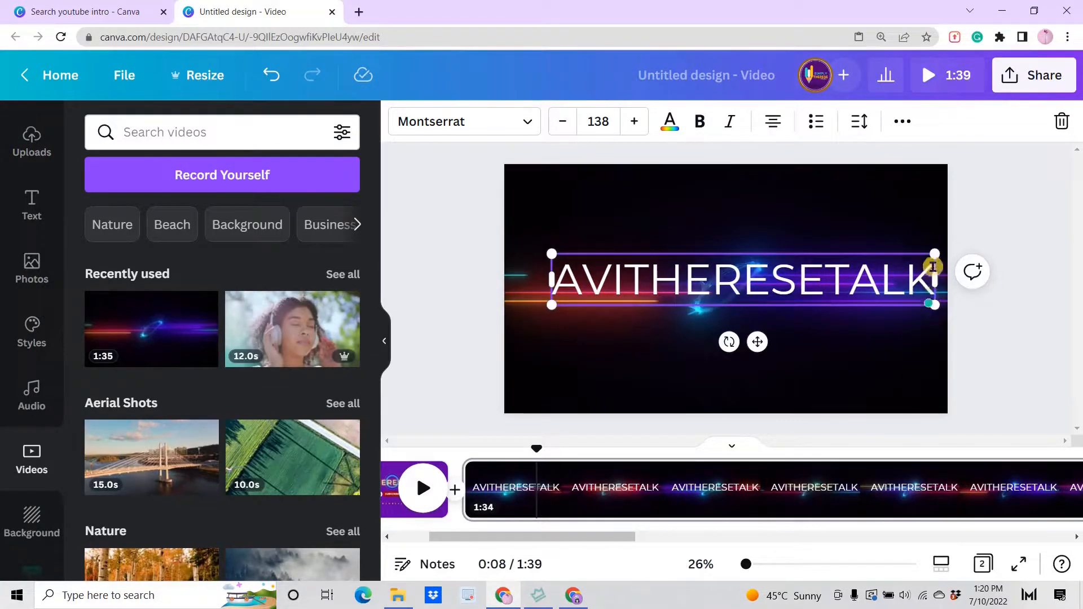
left_click_drag(919, 261, 897, 266)
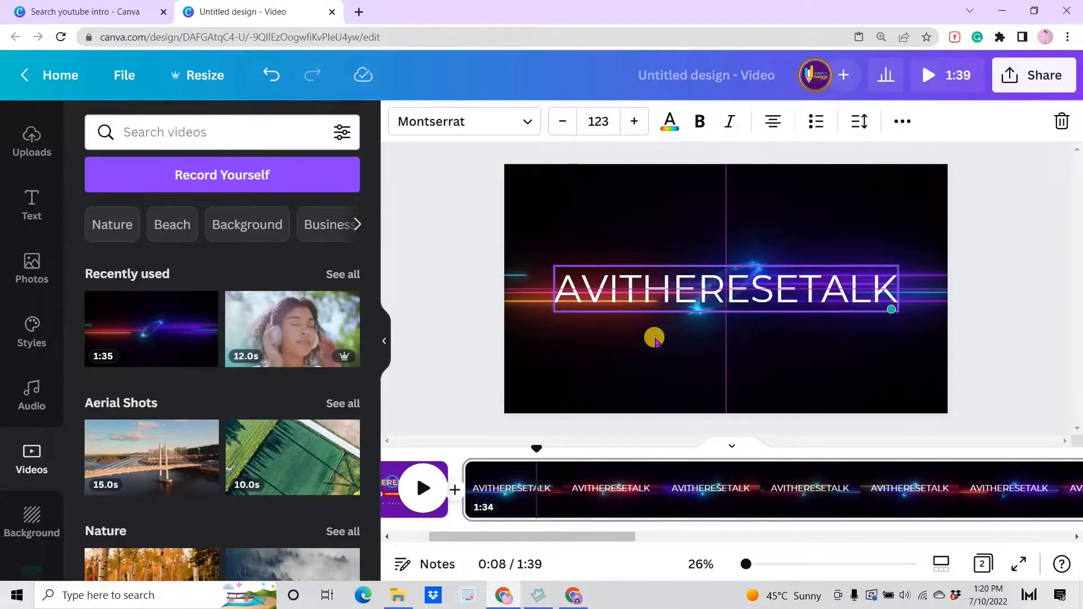
left_click(445, 277)
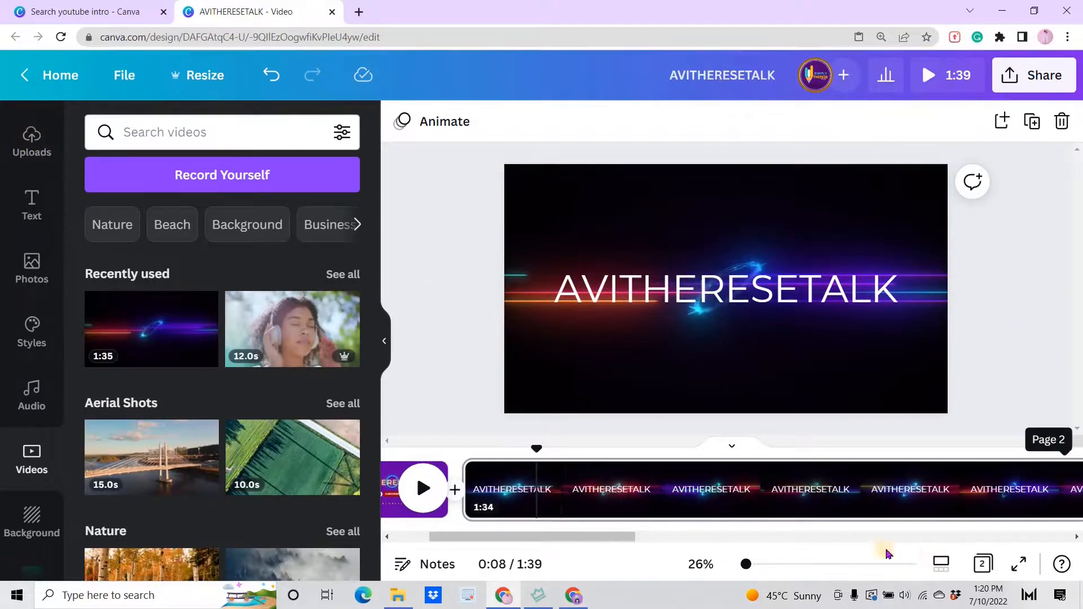
Step: Split the AVITHERESETALK video page about 2.3 seconds after its start
left_click_drag(601, 542, 613, 492)
right_click(614, 492)
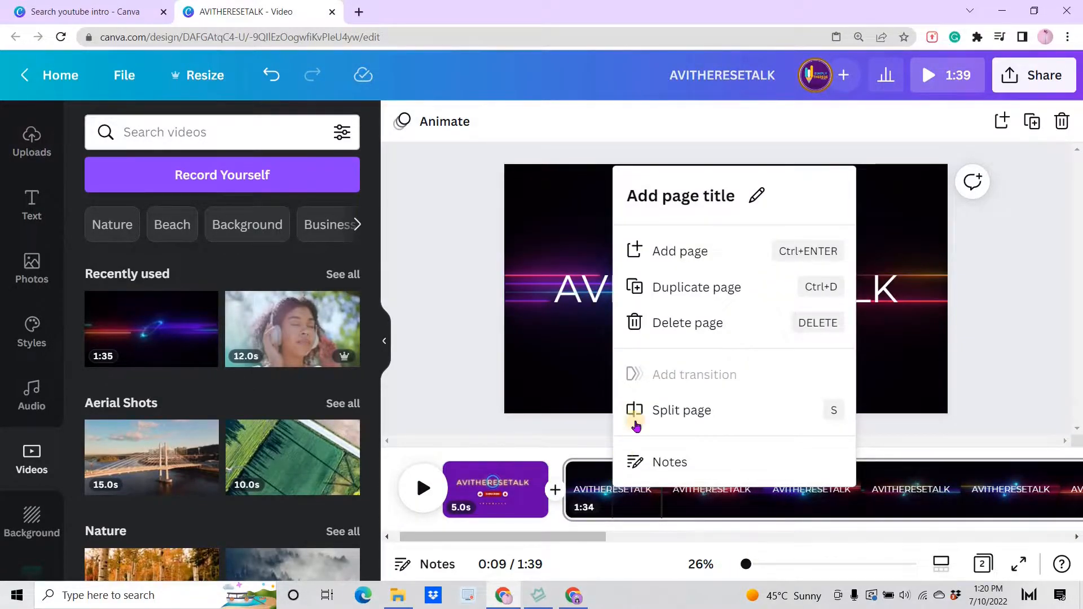
left_click(668, 410)
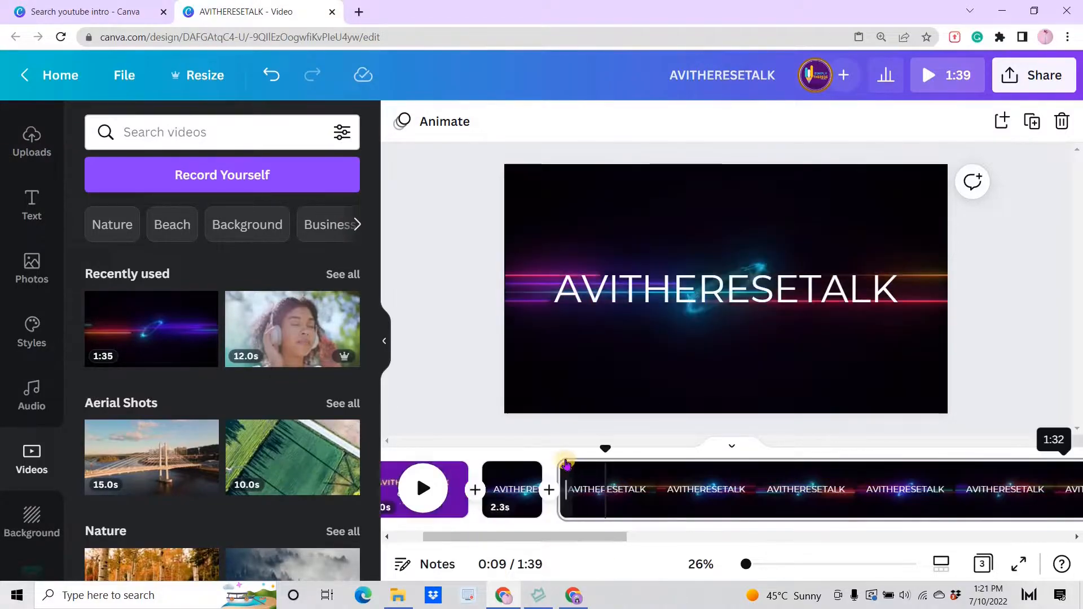
Step: Replace the title on the longer page after the split with TUTORIALS
left_click(560, 454)
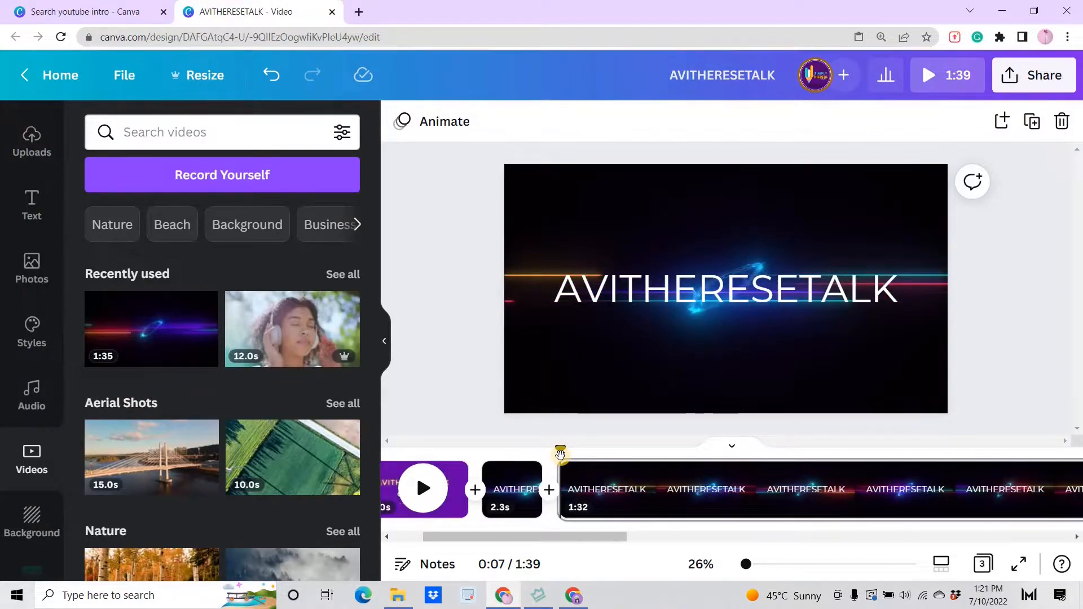
double_click(668, 290)
type("TUTORIAL")
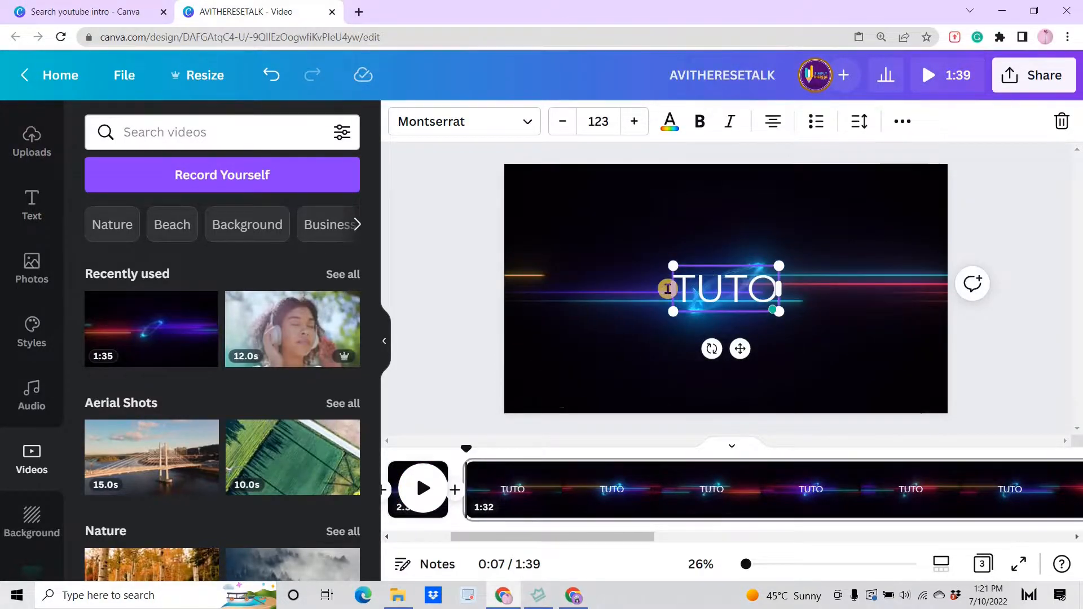
type("S")
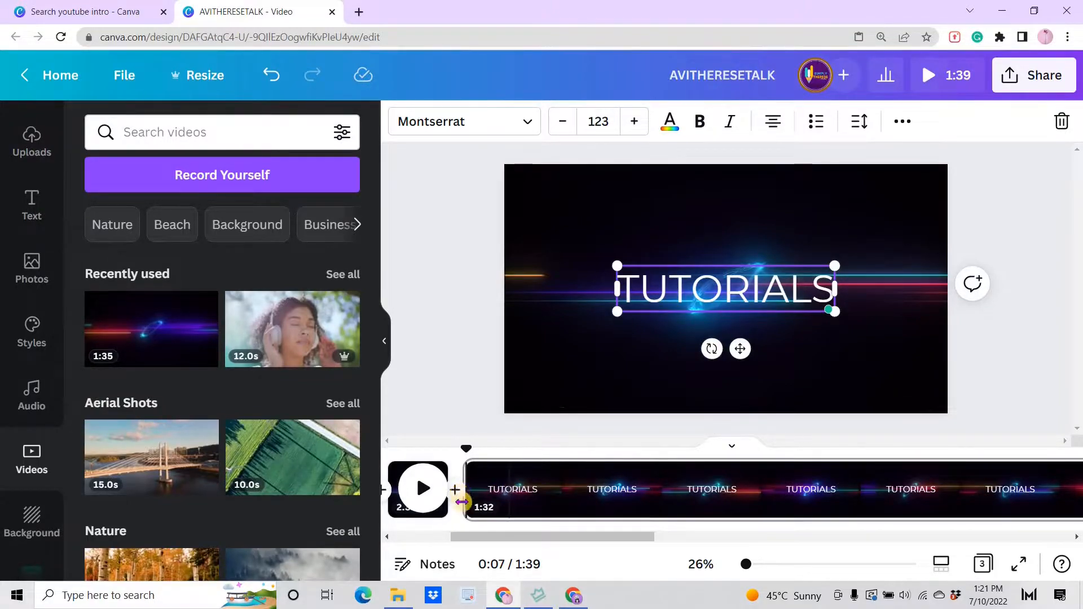
Step: Split the TUTORIALS page about 3.3 seconds in and change the title of the remaining part to SUBSCRIBE
right_click(734, 491)
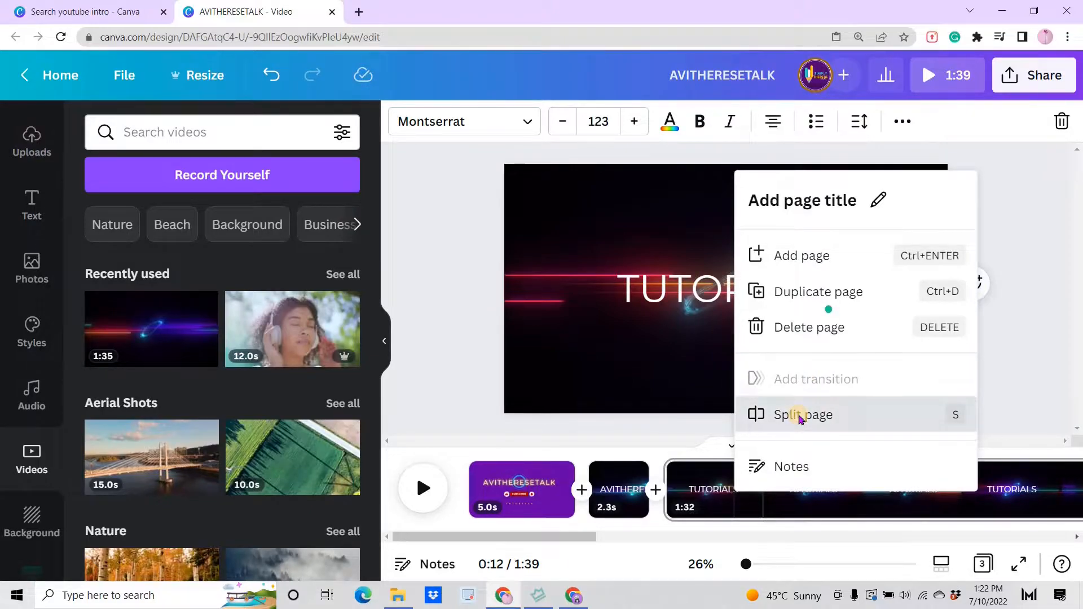
left_click(800, 415)
left_click_drag(564, 539, 553, 542)
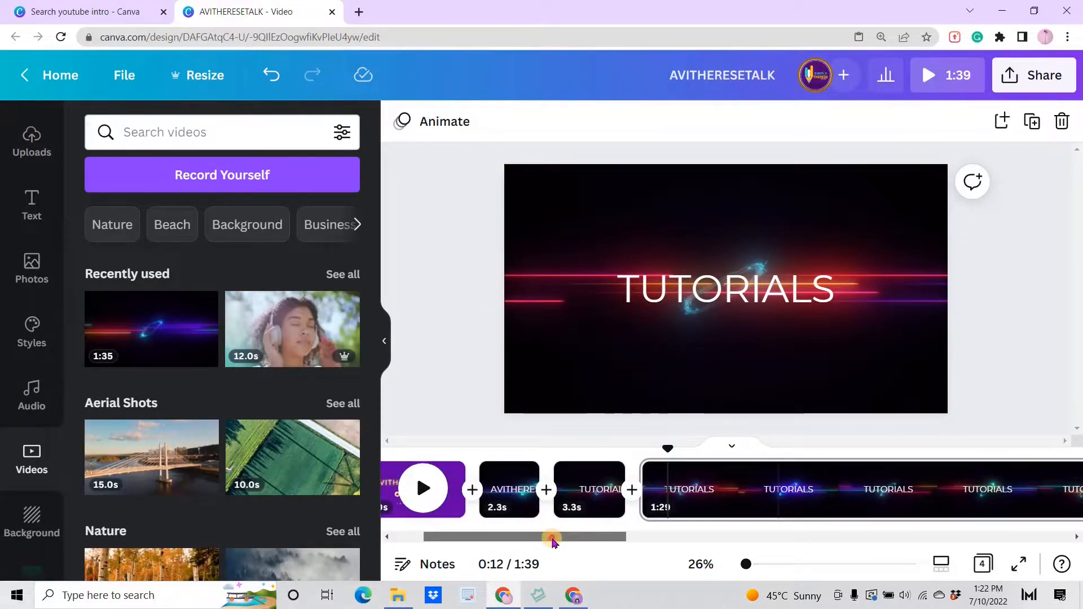
double_click(719, 287)
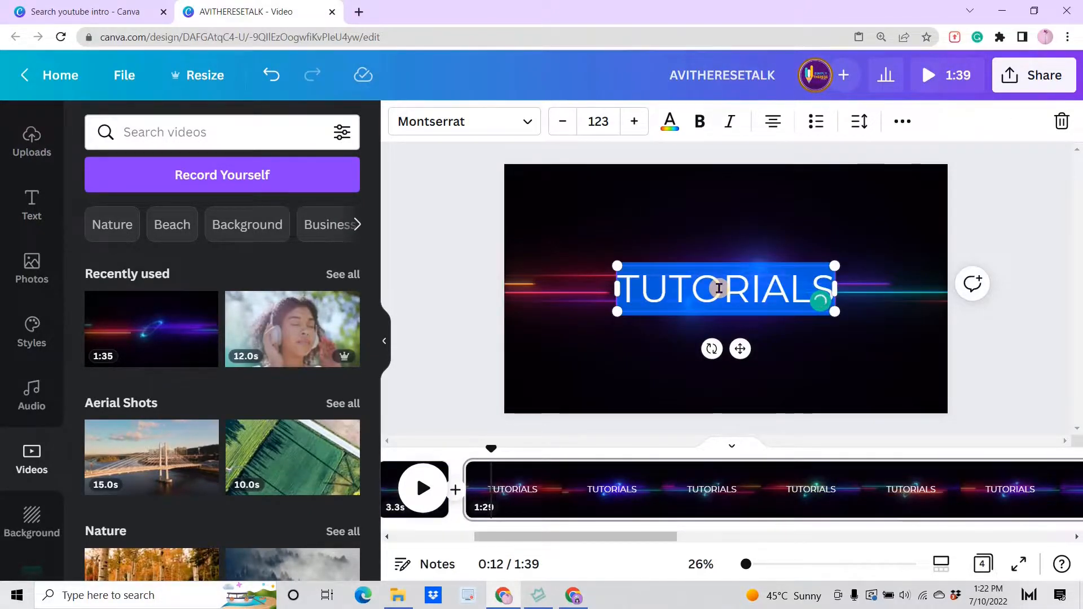
type("SUBSCRIBE")
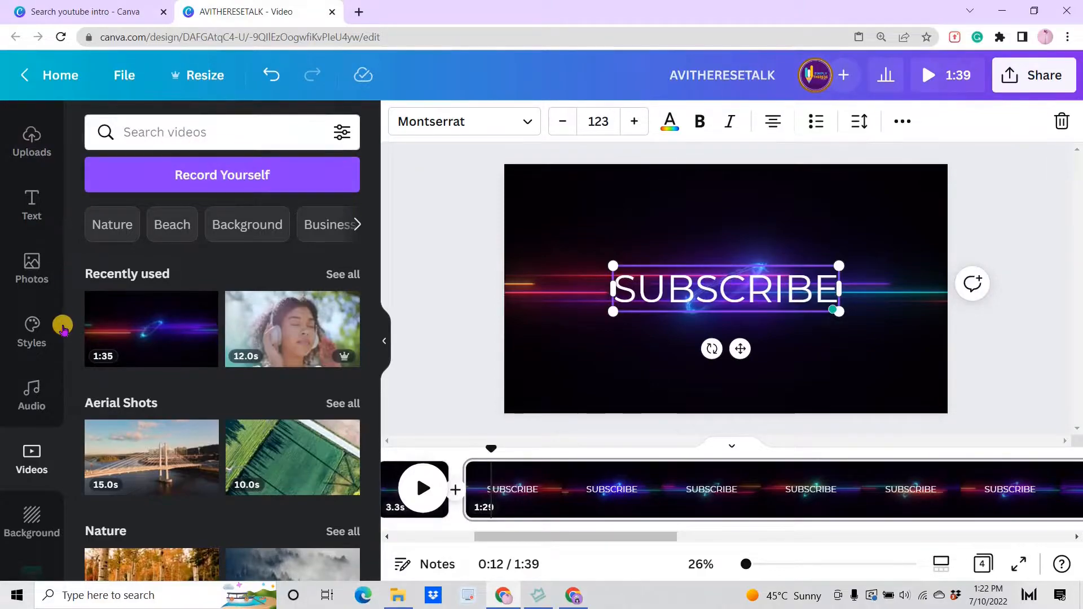
Step: Search the elements library for "subscribe" and browse the results for a suitable button graphic
scroll(63, 328, "up", 2)
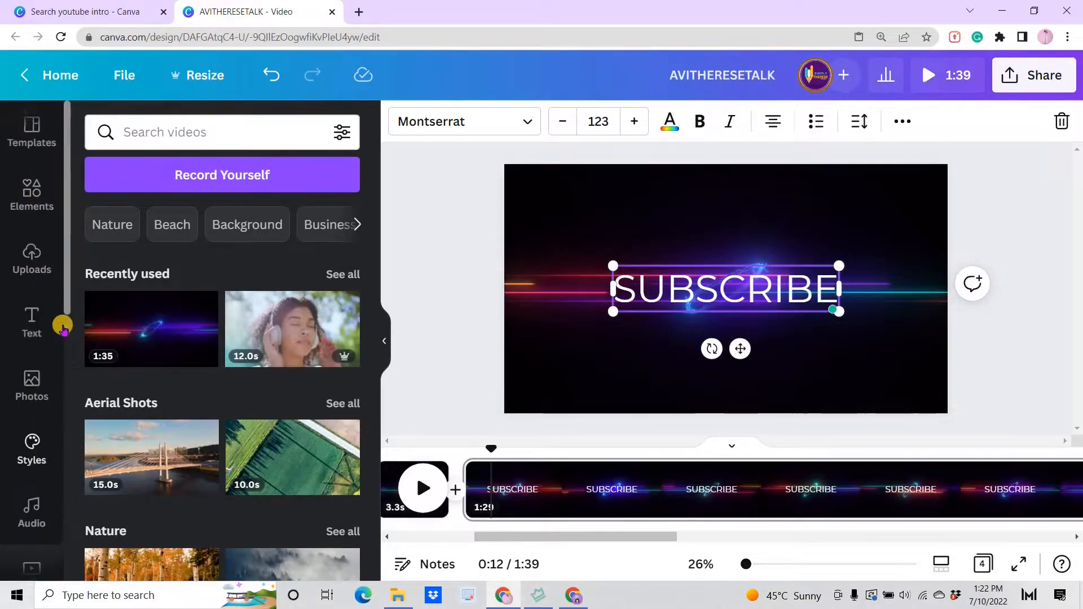
left_click(34, 201)
left_click(144, 130)
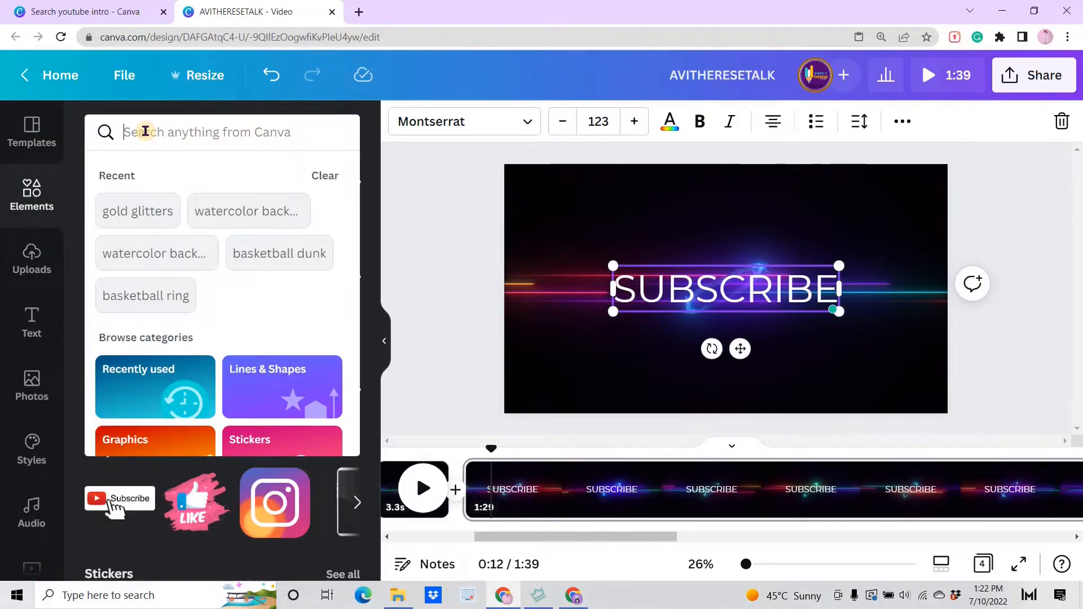
type("SUBSC")
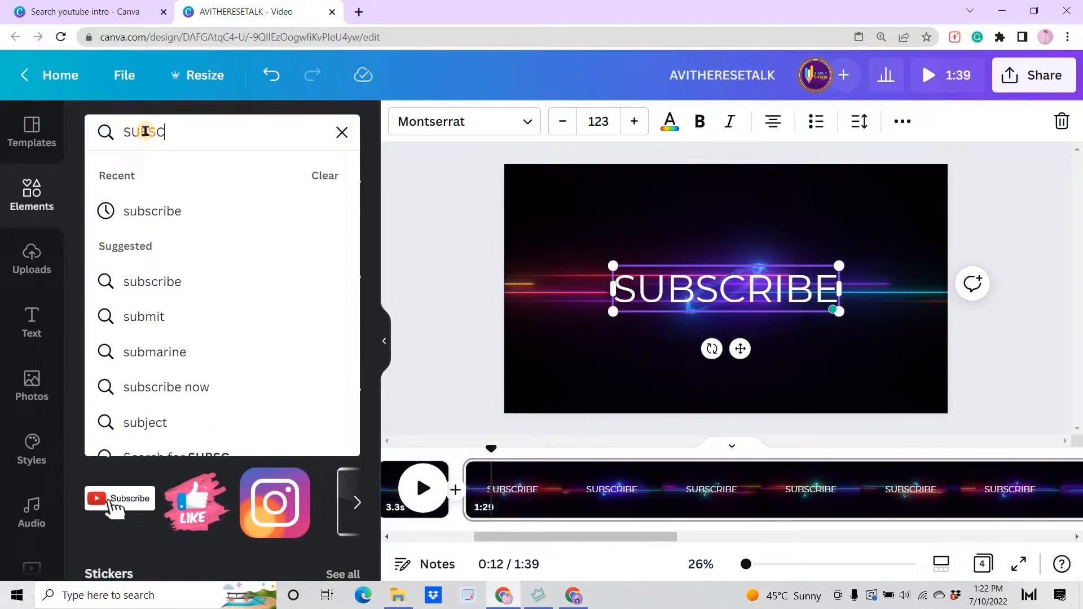
type("RIB")
left_click(163, 281)
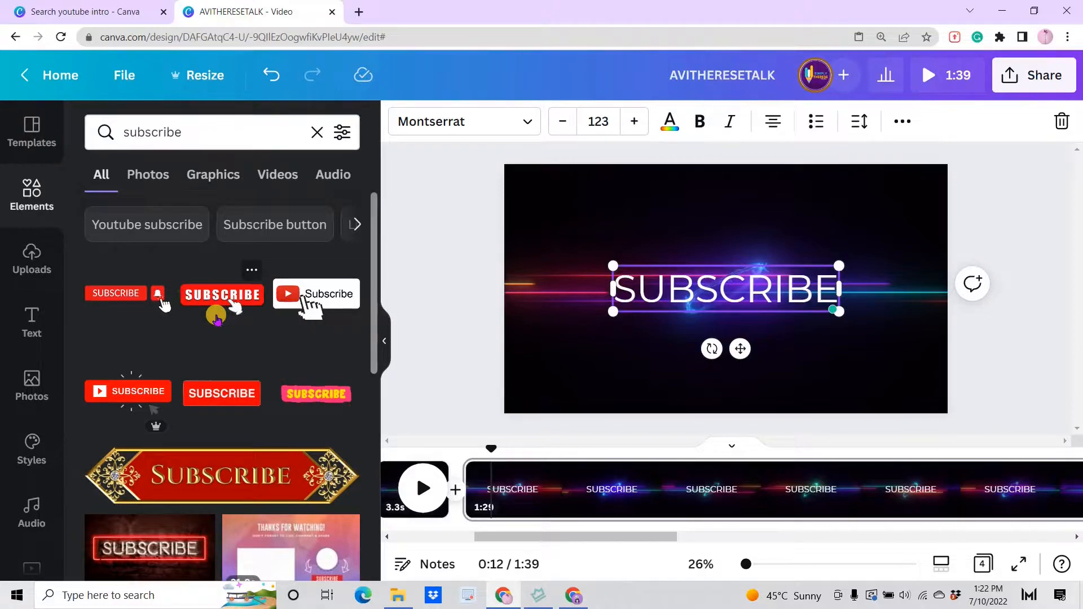
scroll(152, 411, "down", 4)
scroll(309, 307, "up", 4)
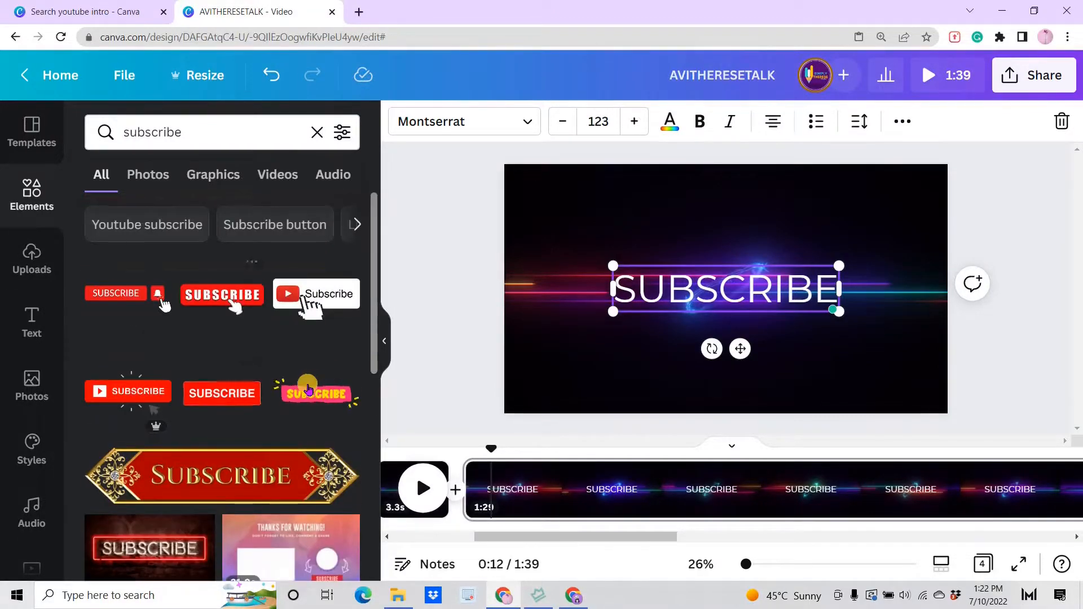
scroll(225, 387, "down", 10)
scroll(224, 388, "down", 3)
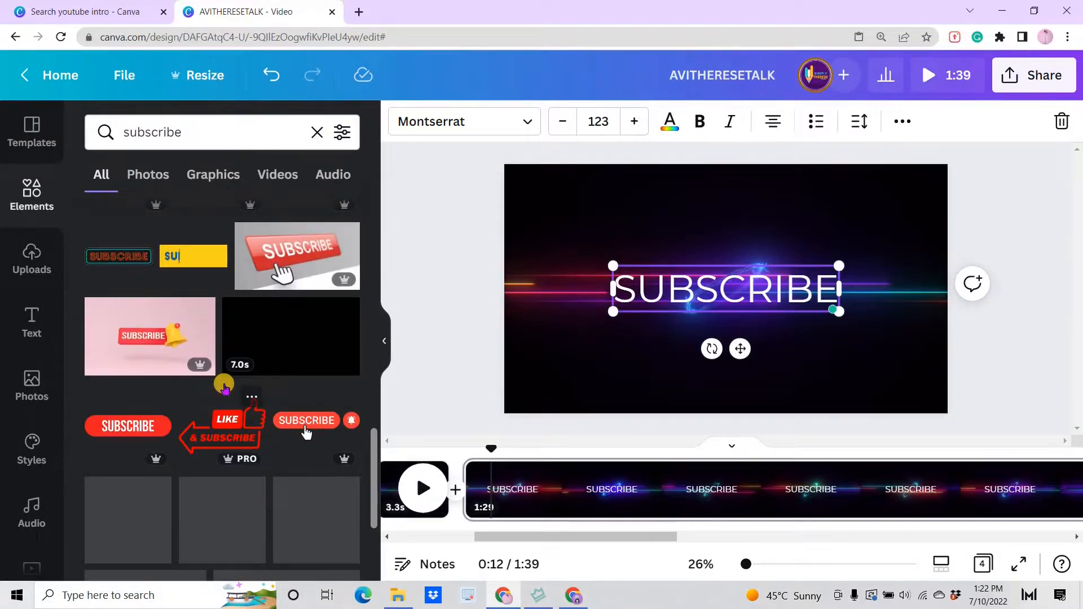
Step: Delete the SUBSCRIBE text title from the last page
left_click(252, 396)
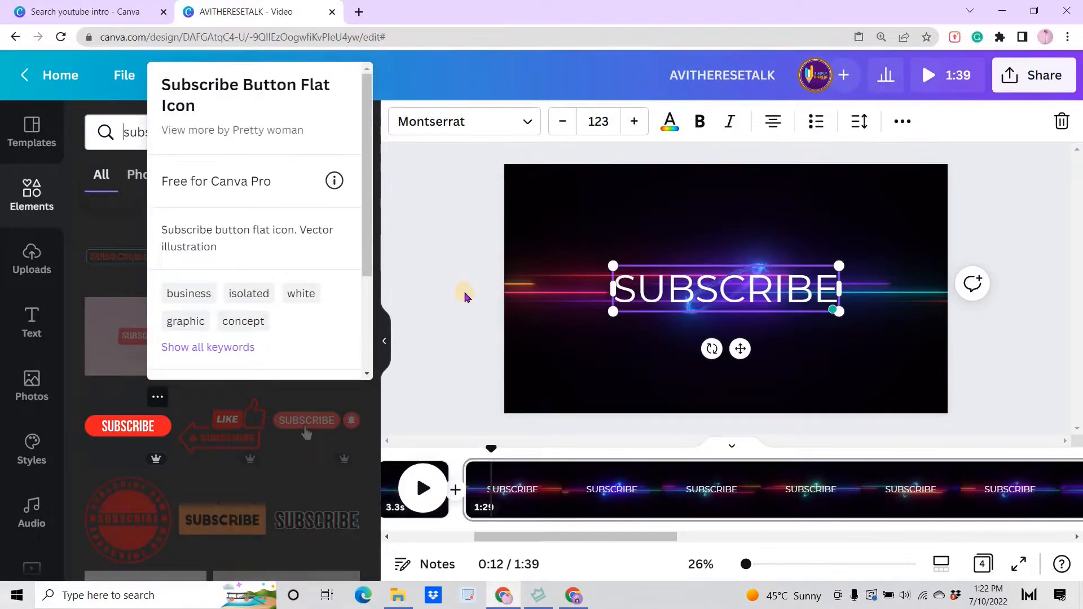
left_click(464, 293)
left_click(711, 304)
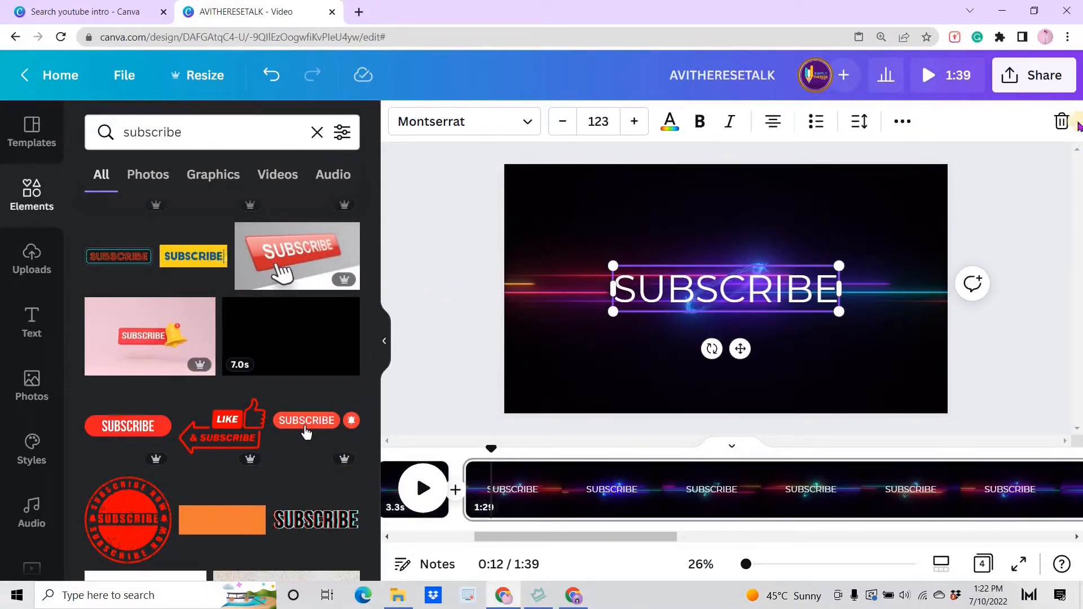
key("Delete")
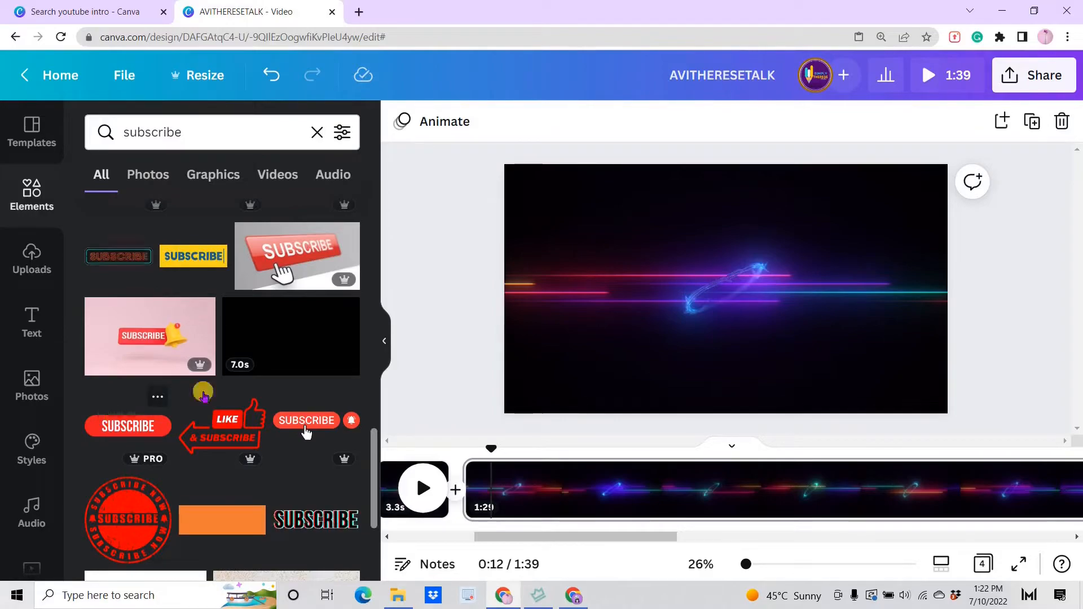
Step: Add the red rounded SUBSCRIBE button graphic to the last page, enlarge it and centre it over the video background
left_click(305, 420)
left_click_drag(726, 351, 732, 351)
left_click_drag(628, 267, 597, 258)
left_click_drag(822, 254, 817, 252)
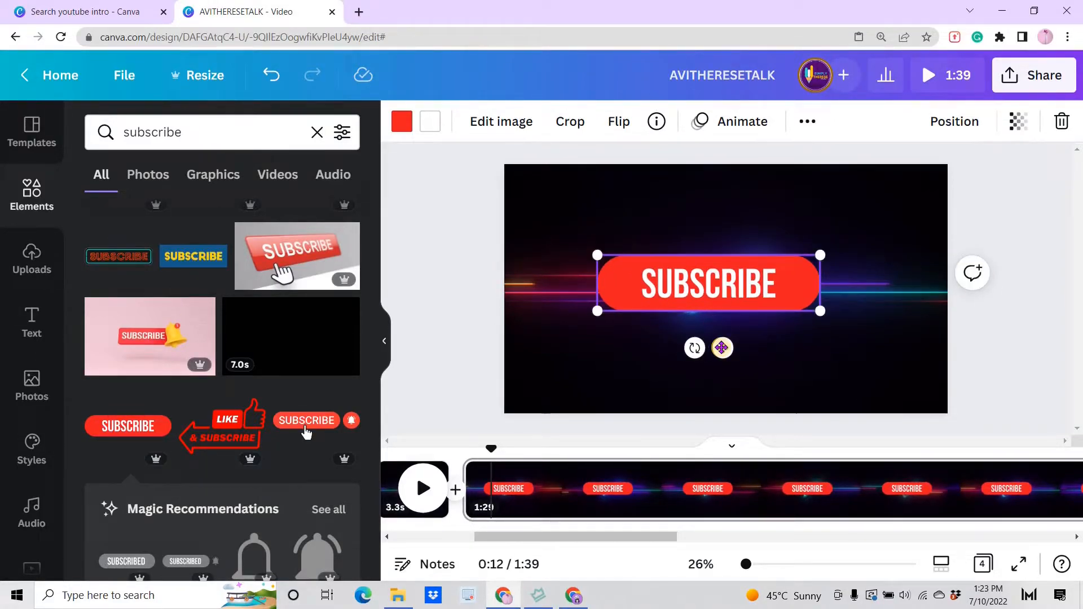
left_click_drag(720, 351, 745, 359)
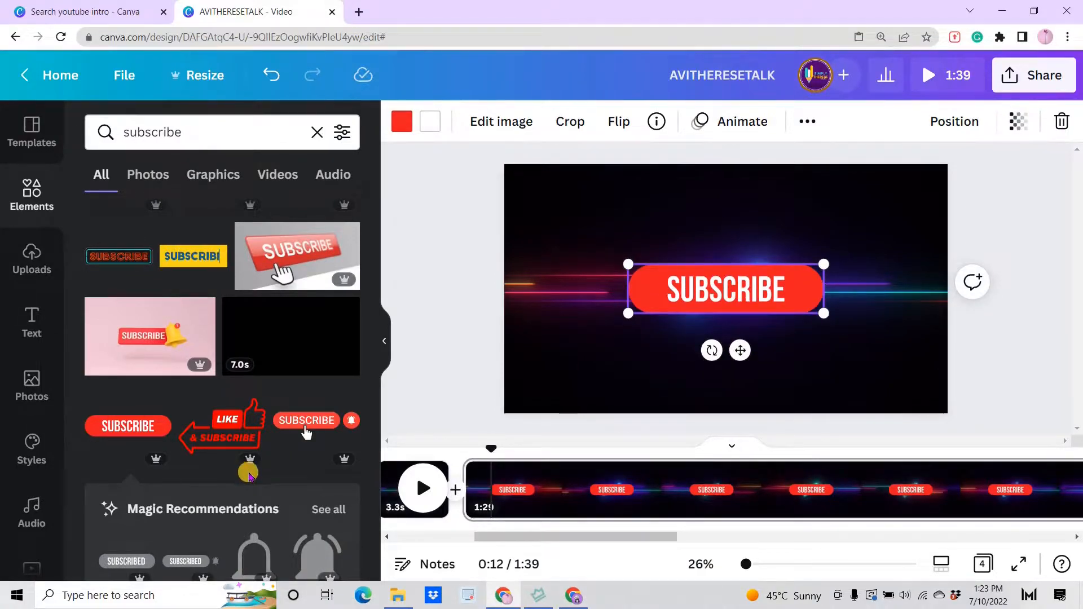
Step: Add the ringing bell graphic, shrink it to the button's height and place it to the right of the SUBSCRIBE button
scroll(249, 475, "down", 2)
left_click(315, 439)
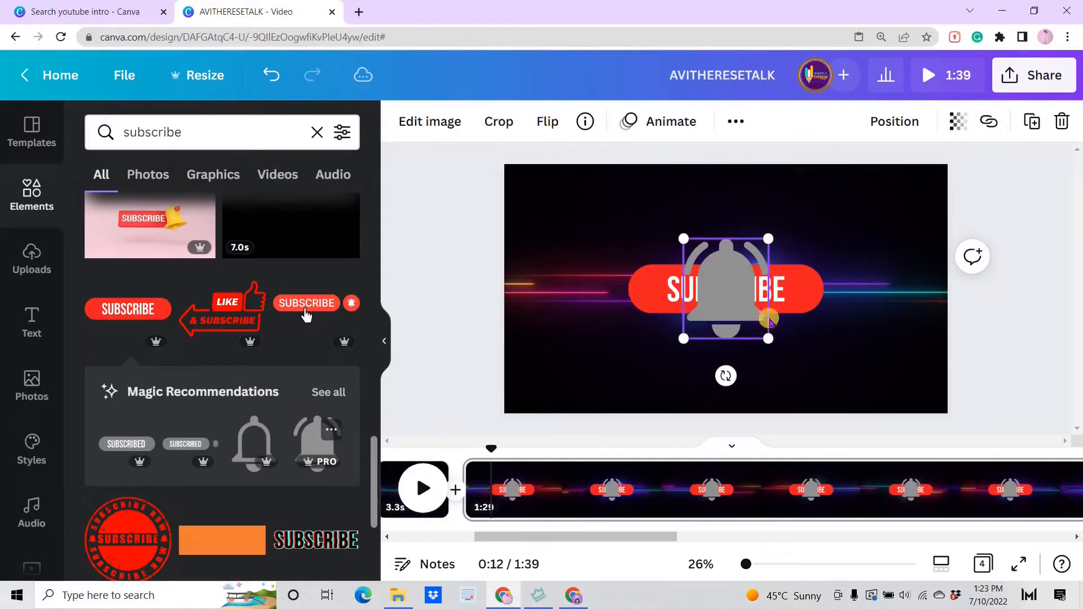
left_click_drag(683, 339, 723, 308)
left_click_drag(746, 283, 851, 299)
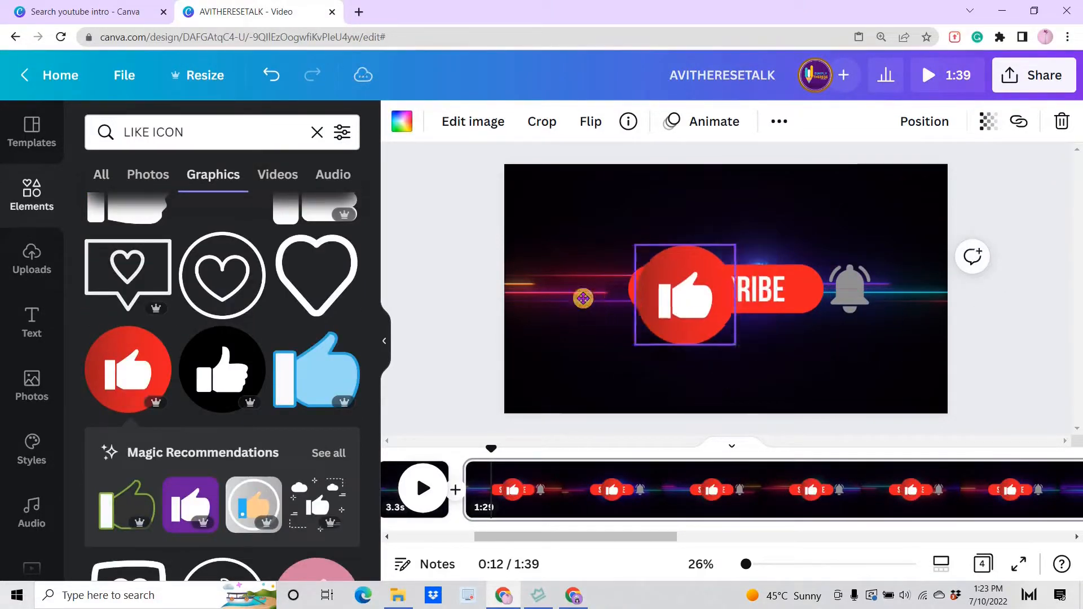
Step: Shrink the round red like icon and place it just left of the SUBSCRIBE button
left_click_drag(583, 299, 580, 295)
left_click_drag(531, 339, 559, 311)
left_click_drag(629, 237, 612, 254)
left_click_drag(580, 288, 591, 294)
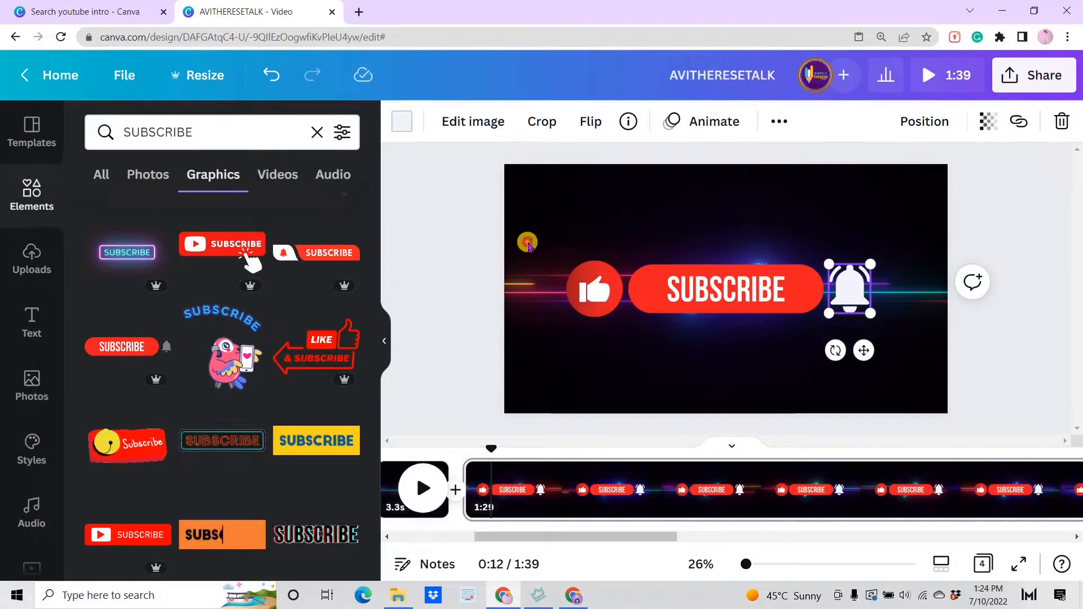
Step: Group the like icon, SUBSCRIBE button and bell, and centre the group on the page
left_click_drag(528, 244, 900, 346)
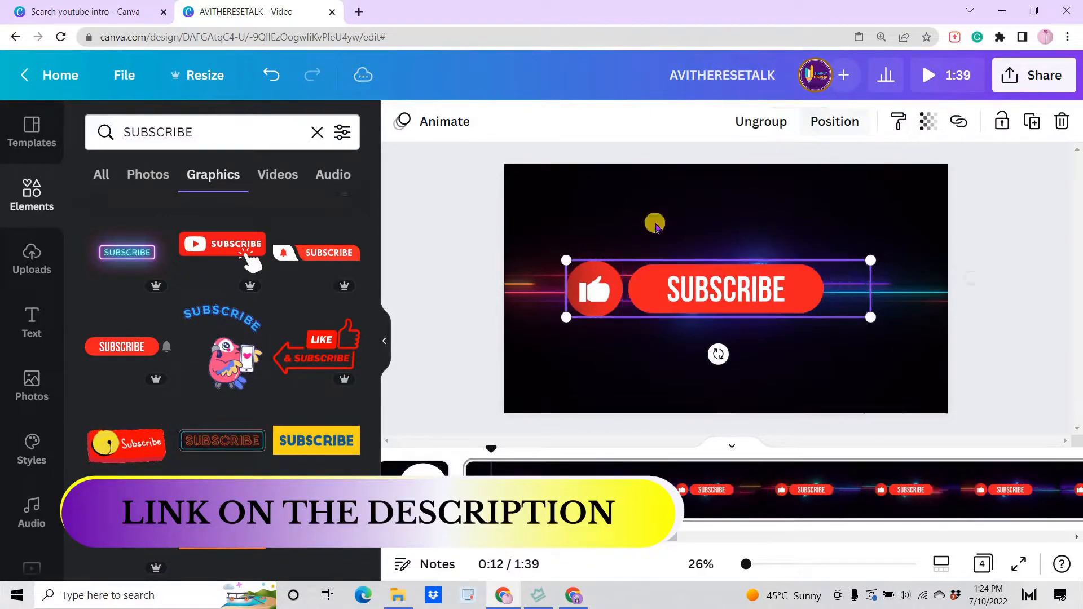
left_click_drag(760, 302, 749, 305)
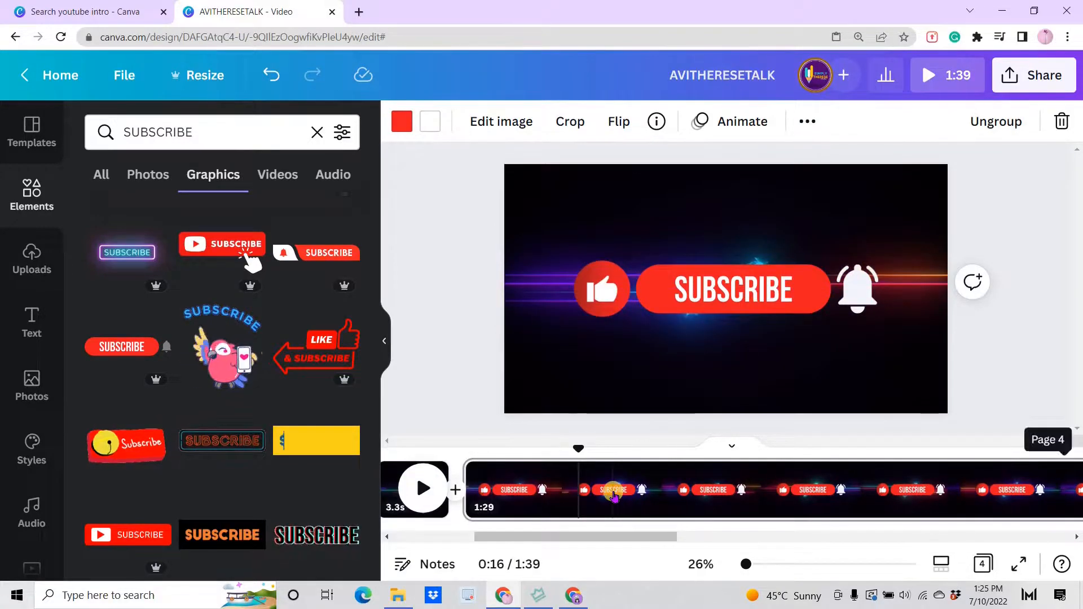
Step: Split the subscribe page about 7.1 seconds in and delete the long part after the split
right_click(612, 493)
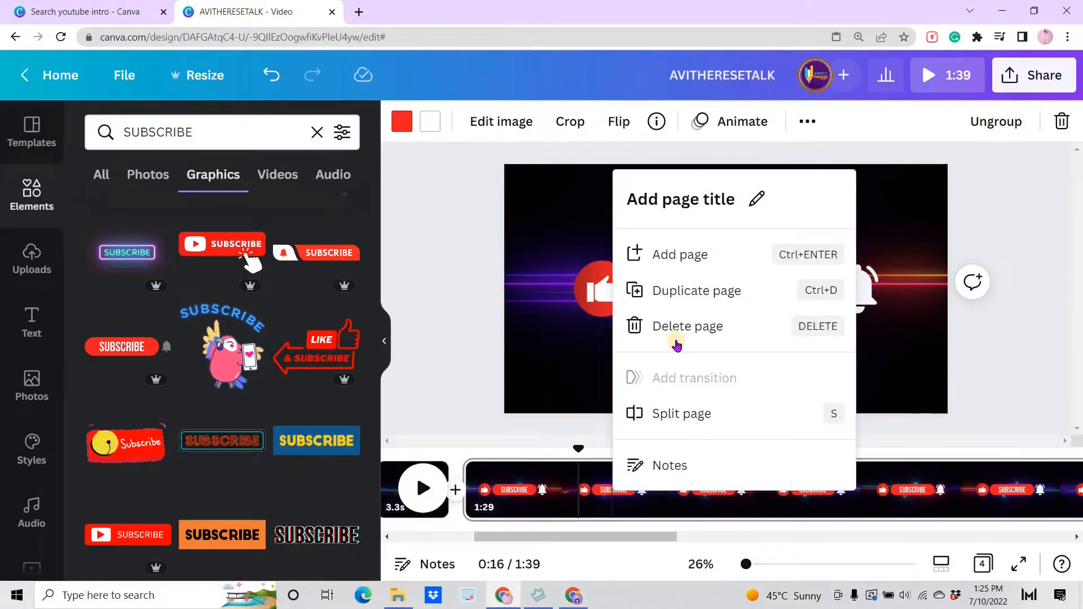
left_click(666, 417)
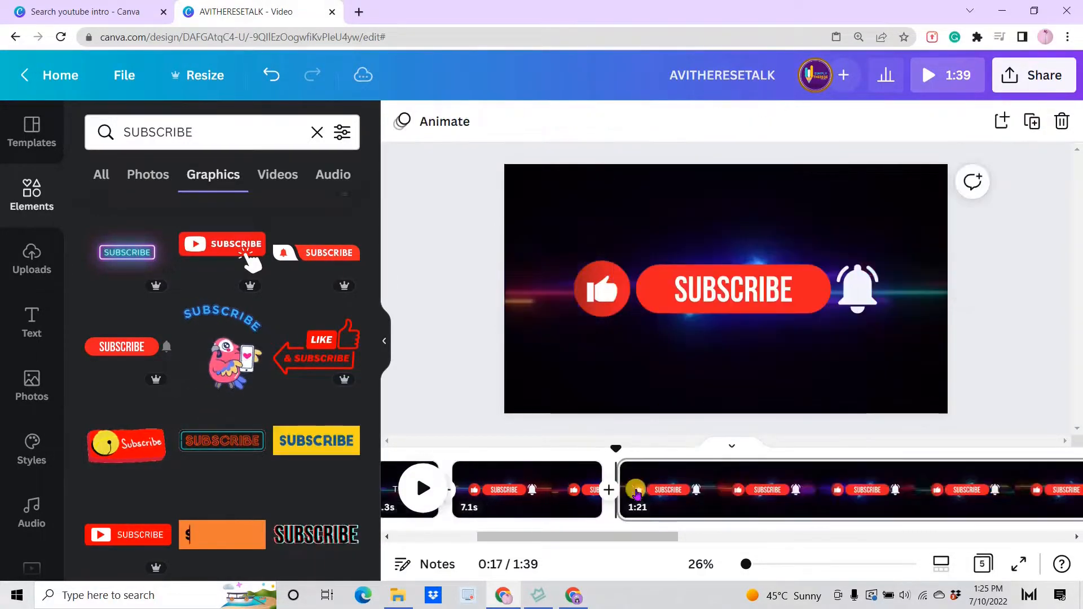
right_click(685, 492)
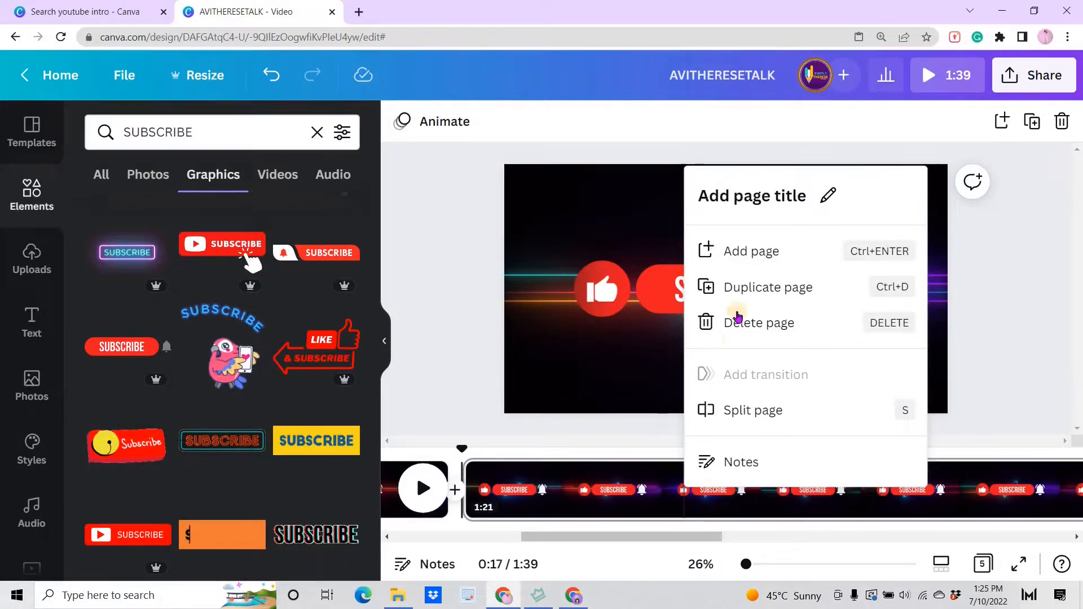
key("Delete")
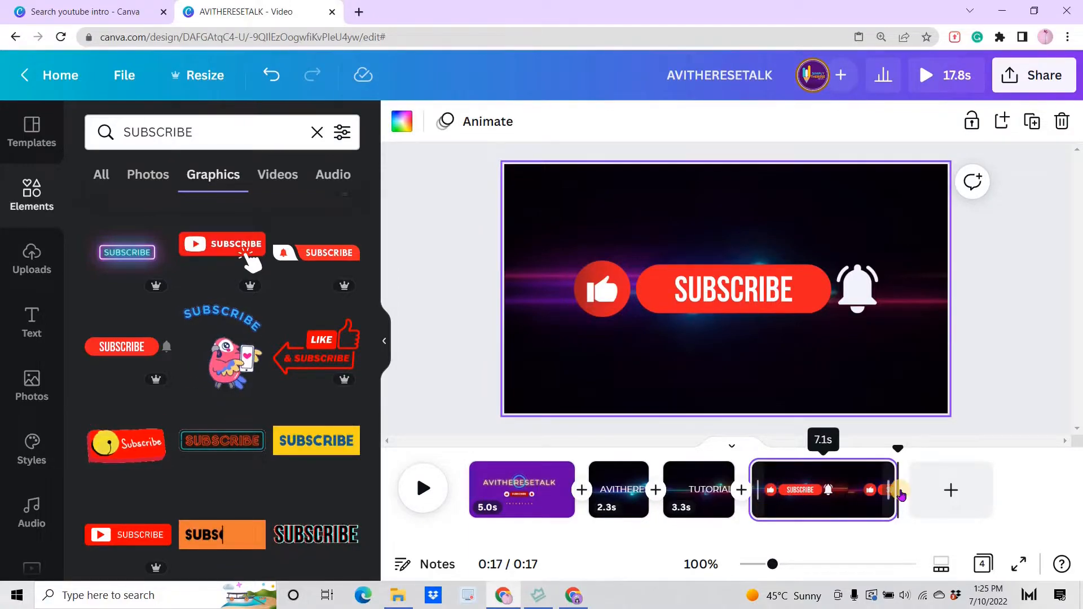
Step: Trim the subscribe page to 3.4 seconds and play back the intro
left_click_drag(863, 489, 814, 495)
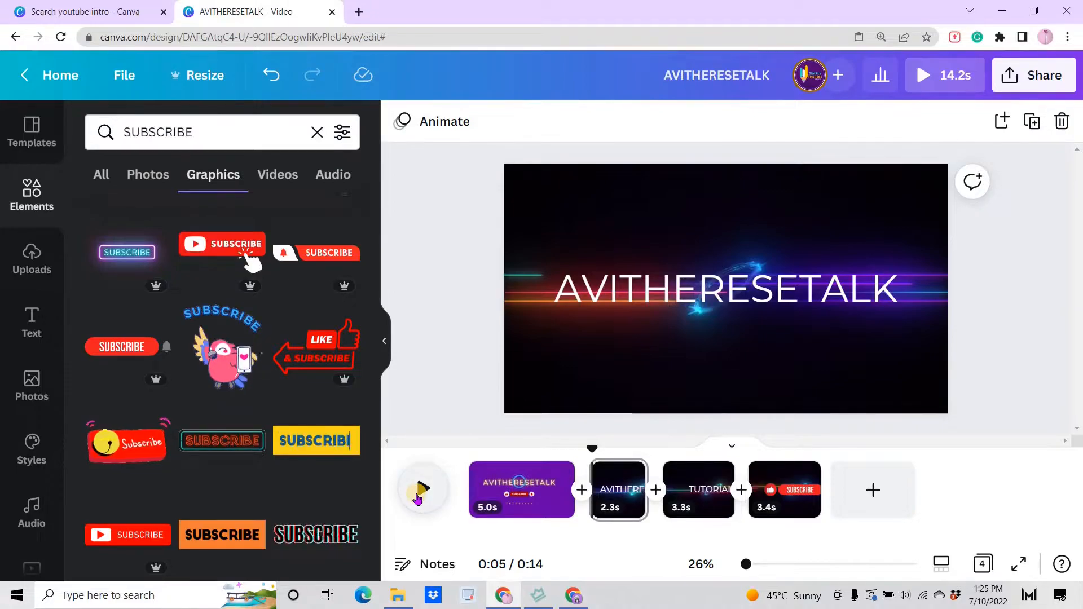
left_click(417, 498)
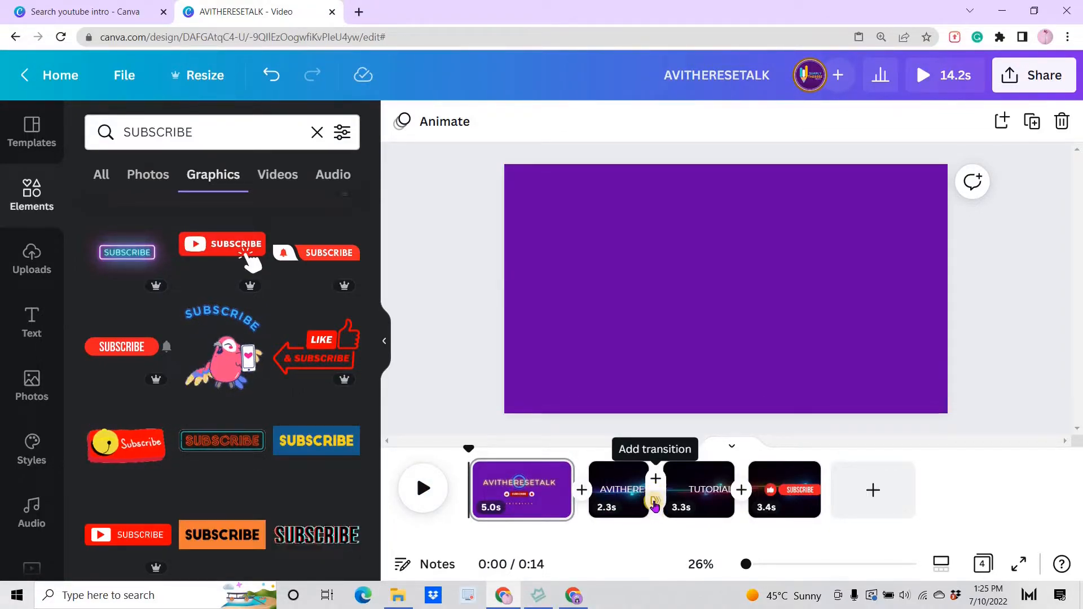
Step: Add a Match & Move transition of 0.5 seconds between the AVITHERESETALK and TUTORIALS pages
left_click(654, 499)
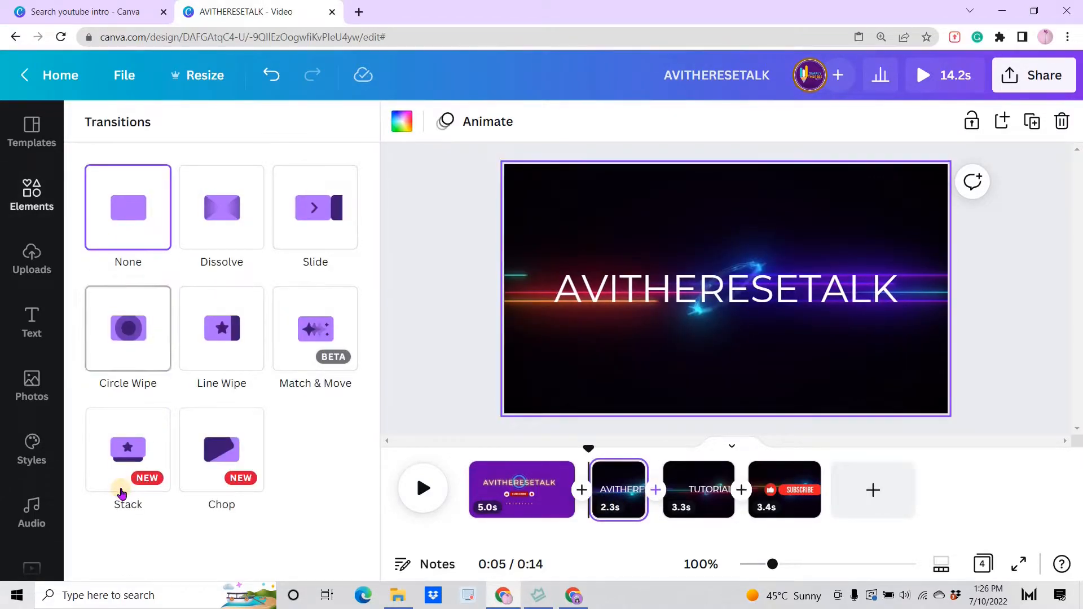
left_click(313, 331)
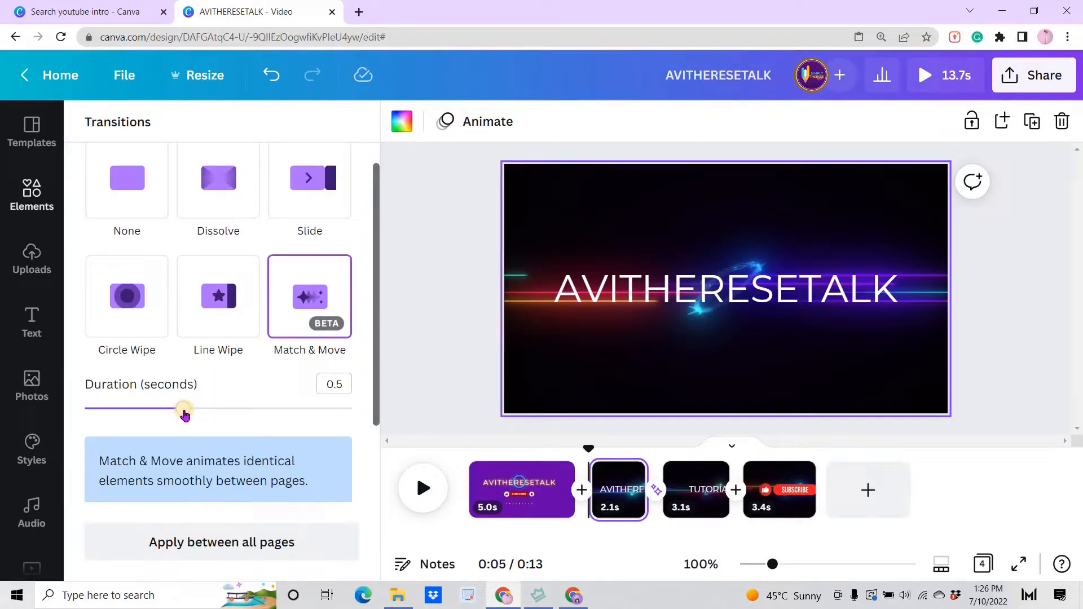
mouse_move(163, 410)
left_mouse_down()
mouse_move(121, 409)
mouse_move(194, 418)
mouse_move(168, 416)
mouse_move(183, 417)
left_mouse_up()
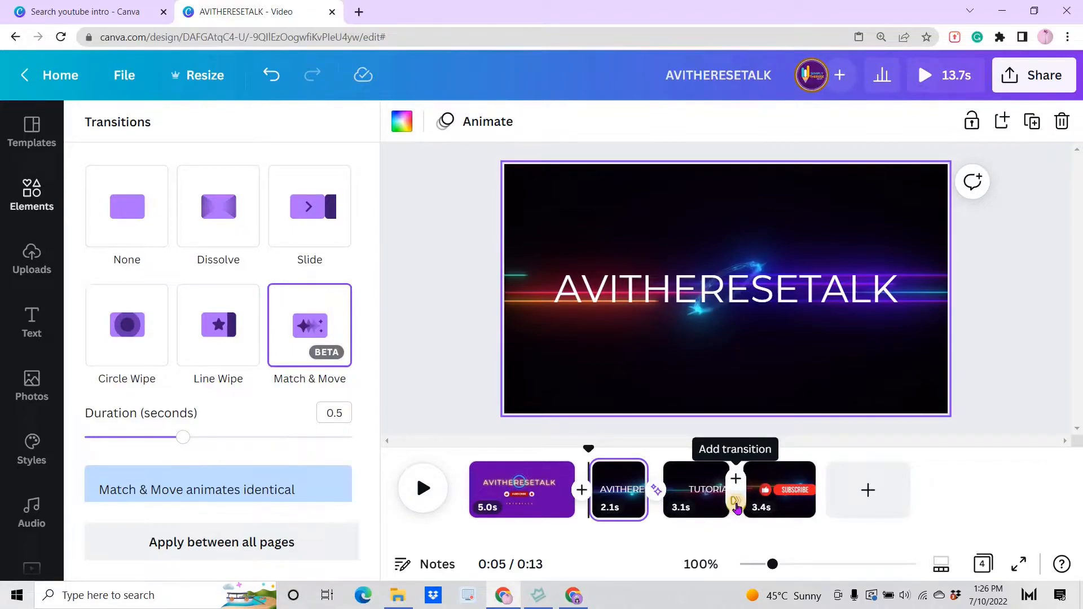
Step: Add a Circle Wipe transition with direction In between the TUTORIALS page and the subscribe page
left_click(736, 503)
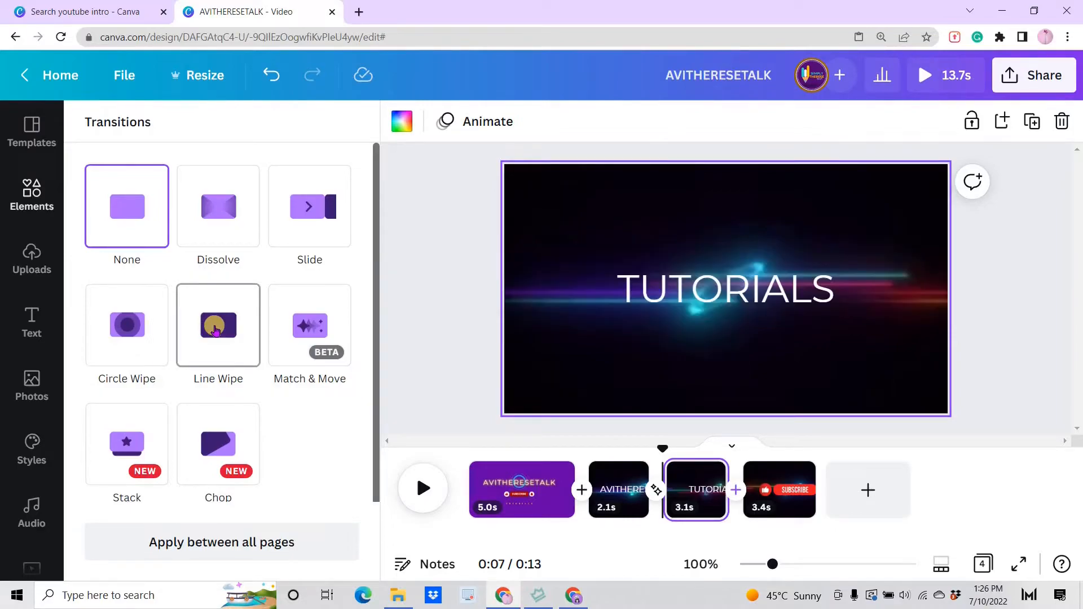
left_click(139, 333)
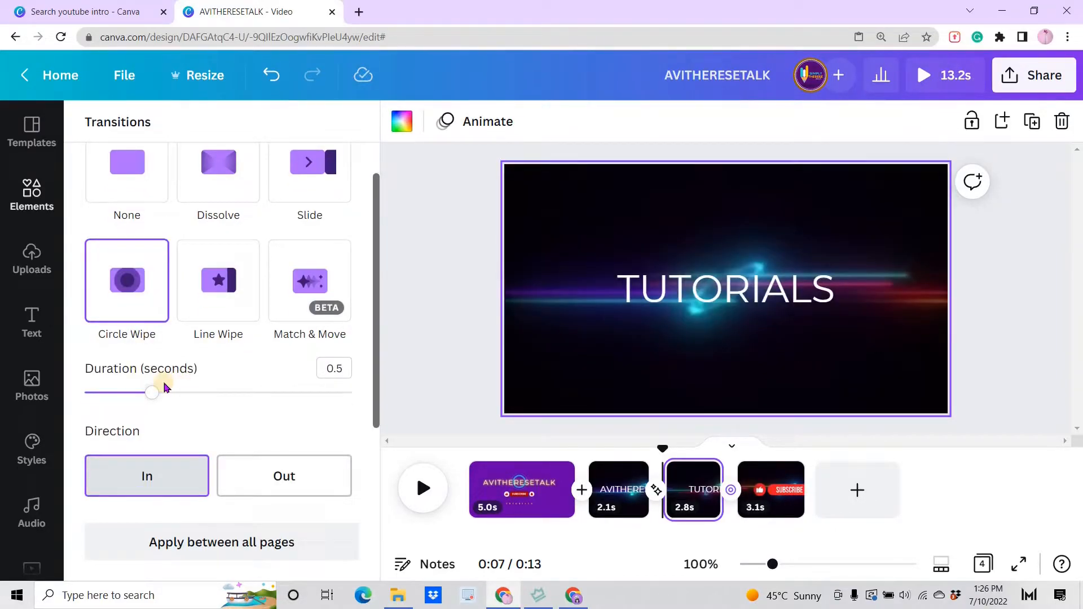
scroll(186, 372, "down", 2)
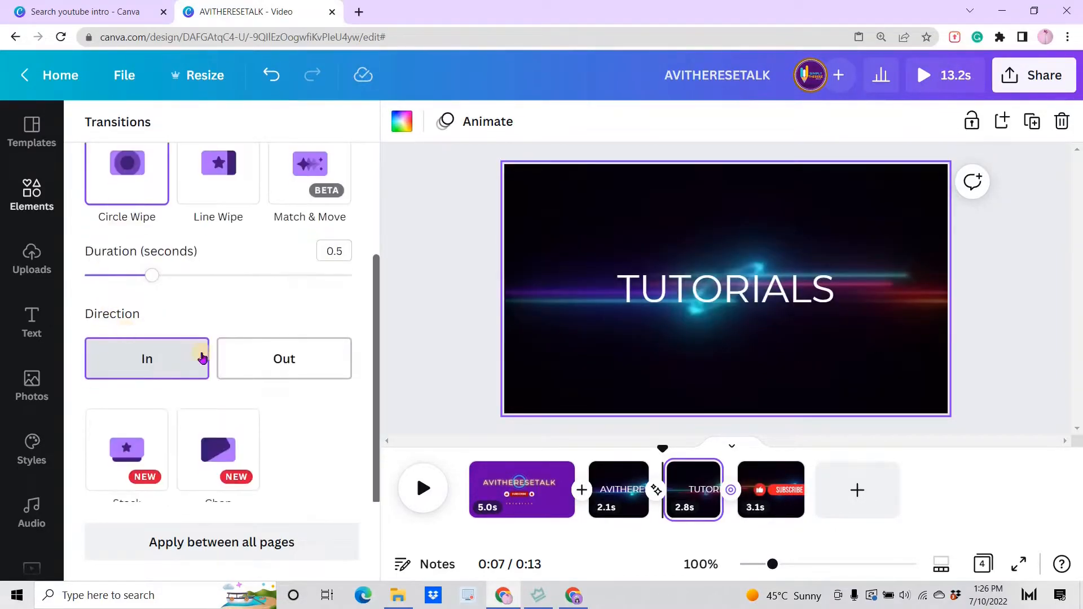
left_click(252, 360)
left_click(145, 356)
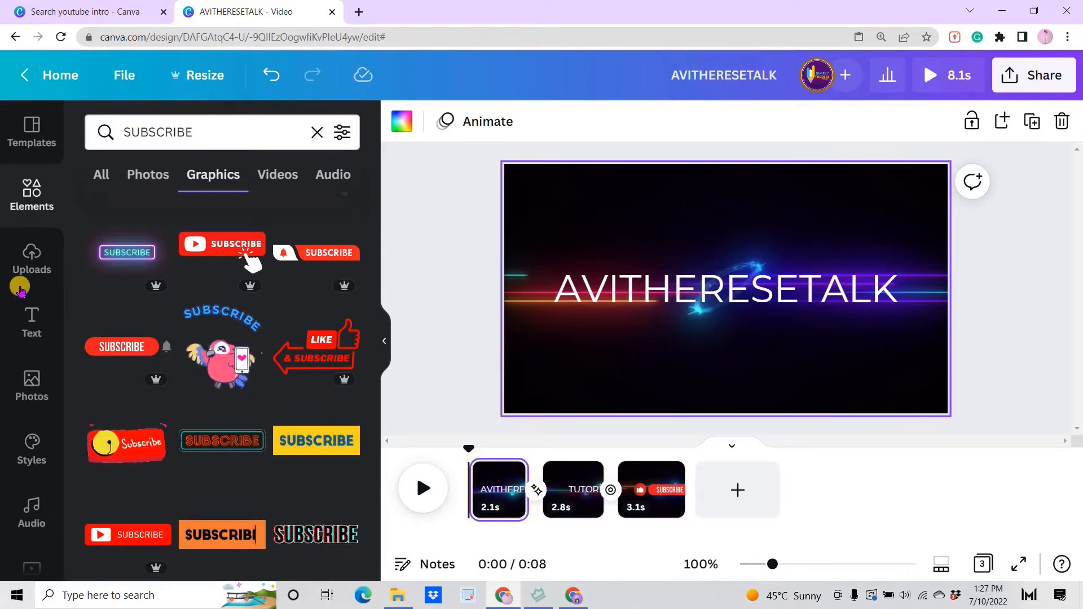
Step: Look through the stock audio library for background music for the intro
scroll(30, 256, "down", 5)
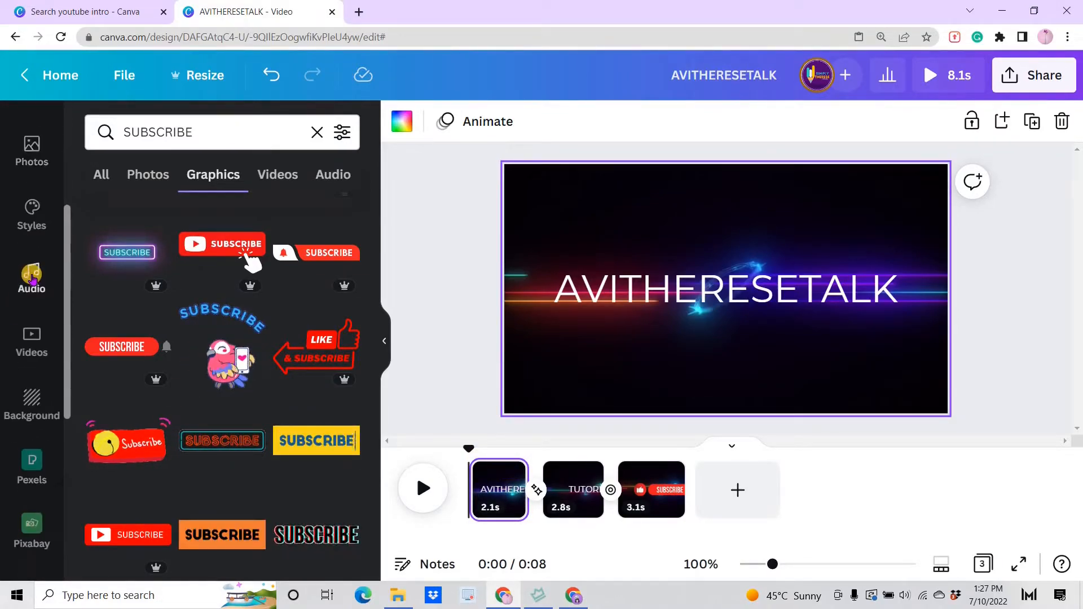
left_click(32, 277)
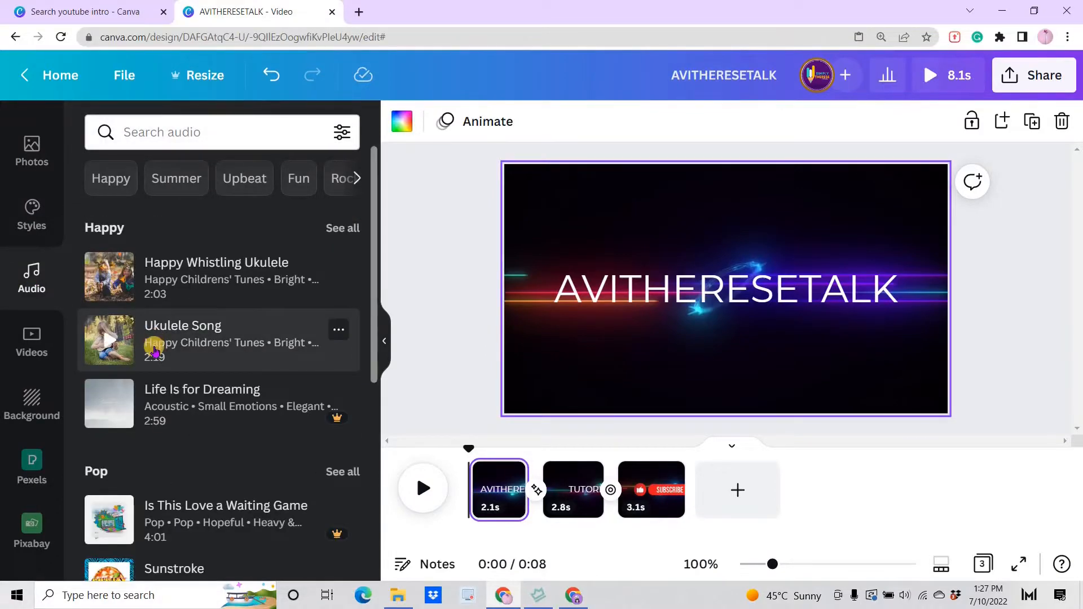
scroll(155, 350, "down", 3)
scroll(154, 350, "up", 3)
scroll(29, 265, "up", 5)
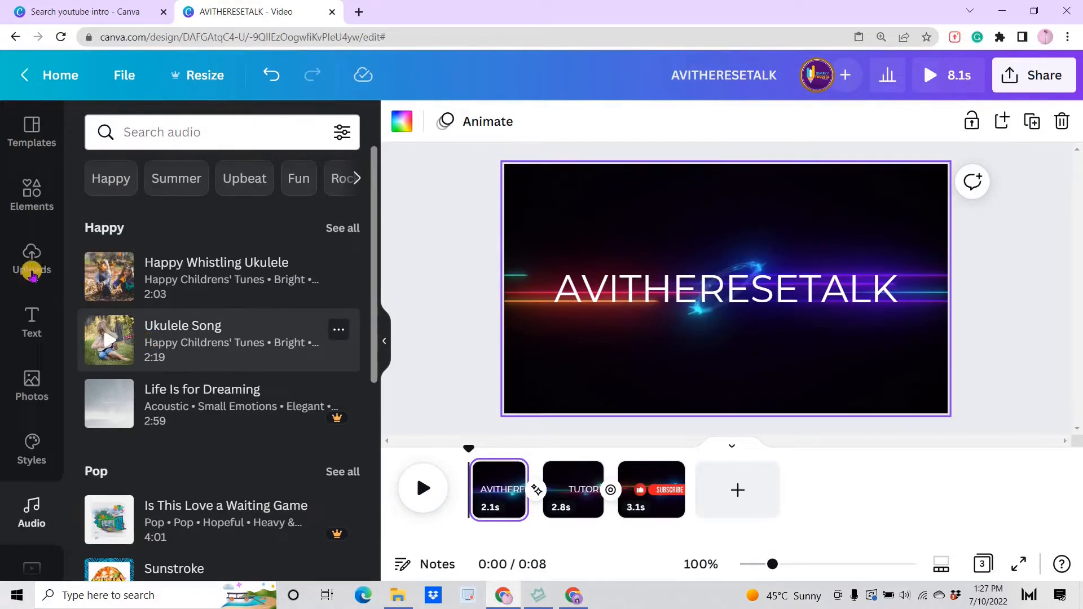
Step: Add the uploaded audio file motivational-ident-main-9923.mp3 to the intro as background music
left_click(27, 266)
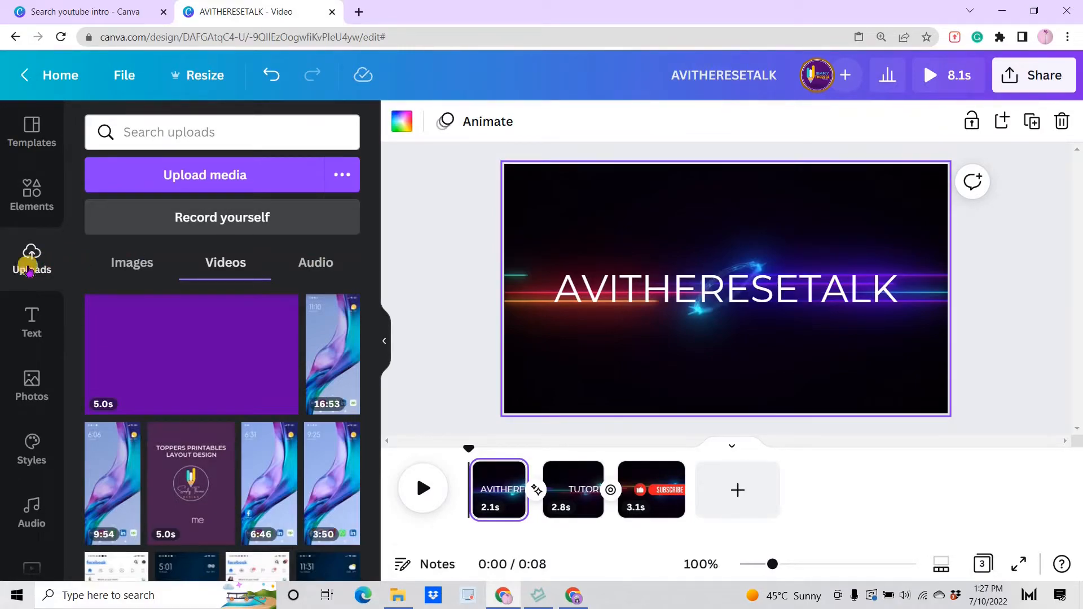
left_click(195, 179)
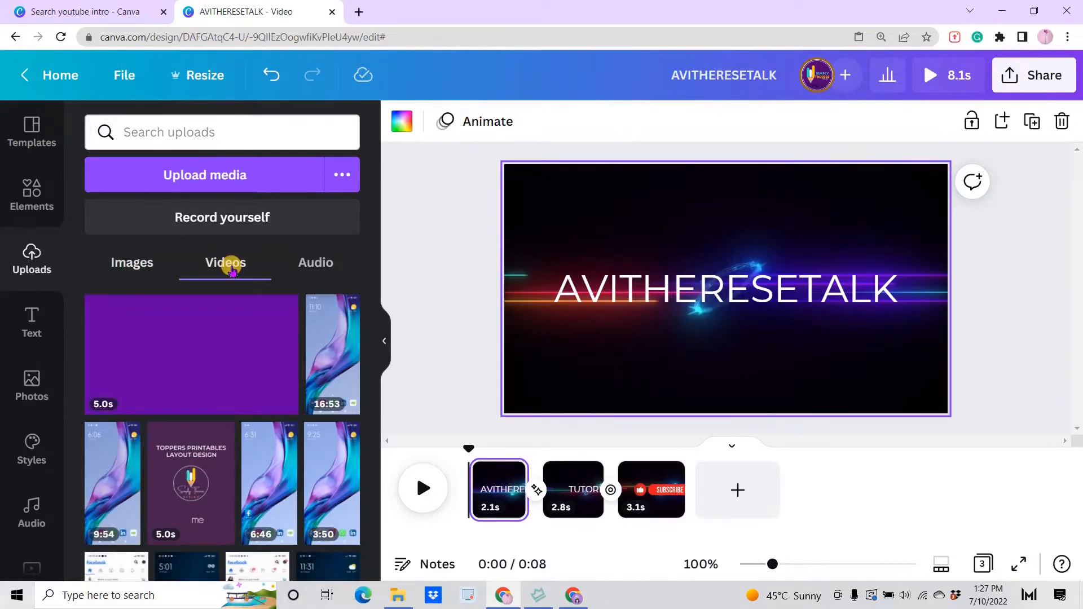
left_click(313, 265)
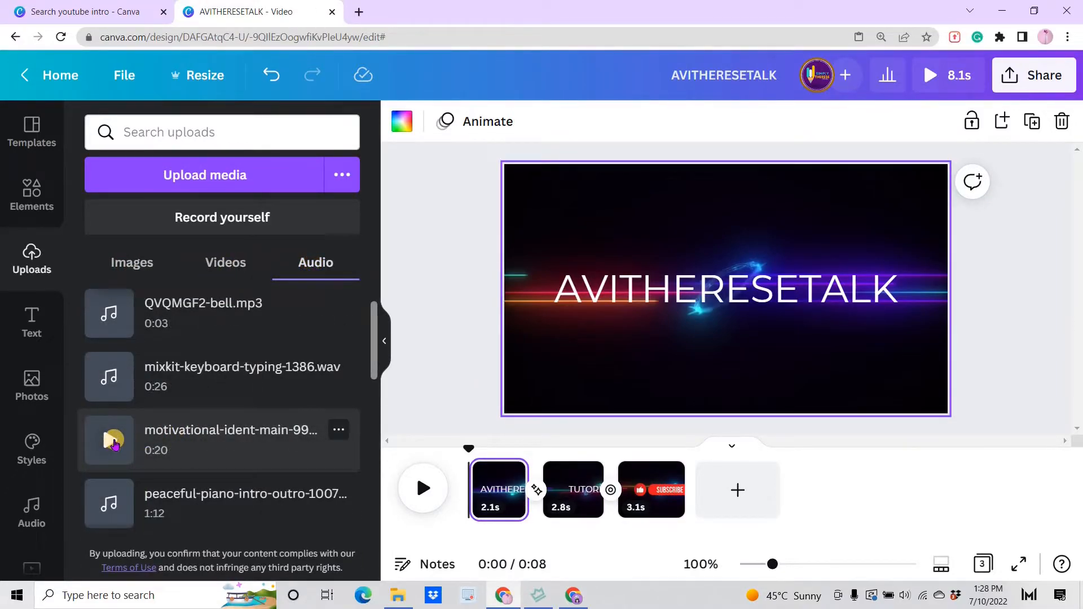
left_click(197, 440)
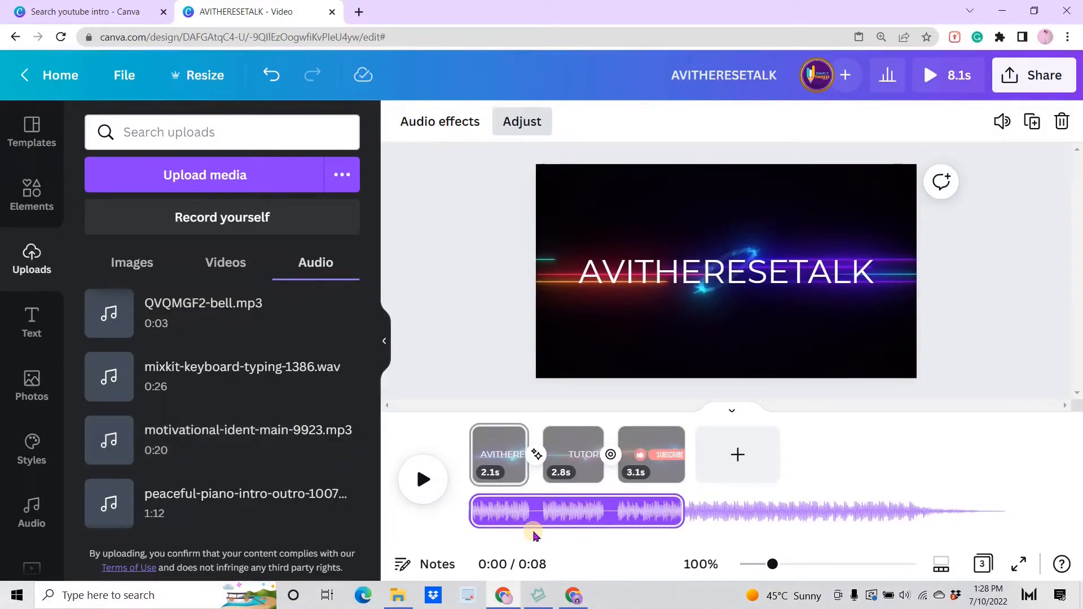
Step: Lower the music track's volume to around half and set its fade in and fade out to 1.5 s each
right_click(665, 515)
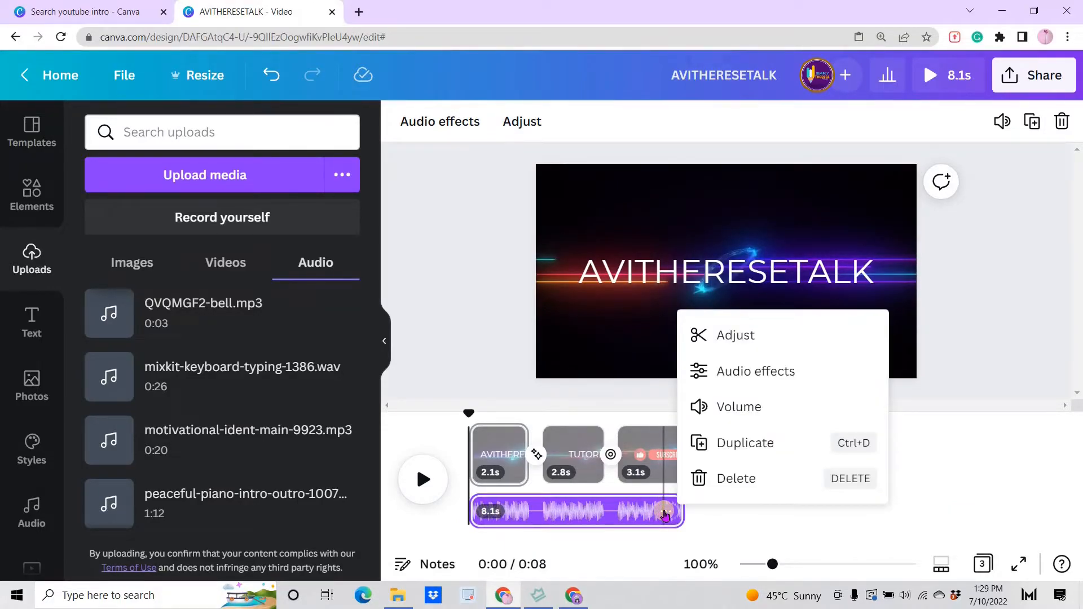
left_click(727, 405)
left_click(866, 168)
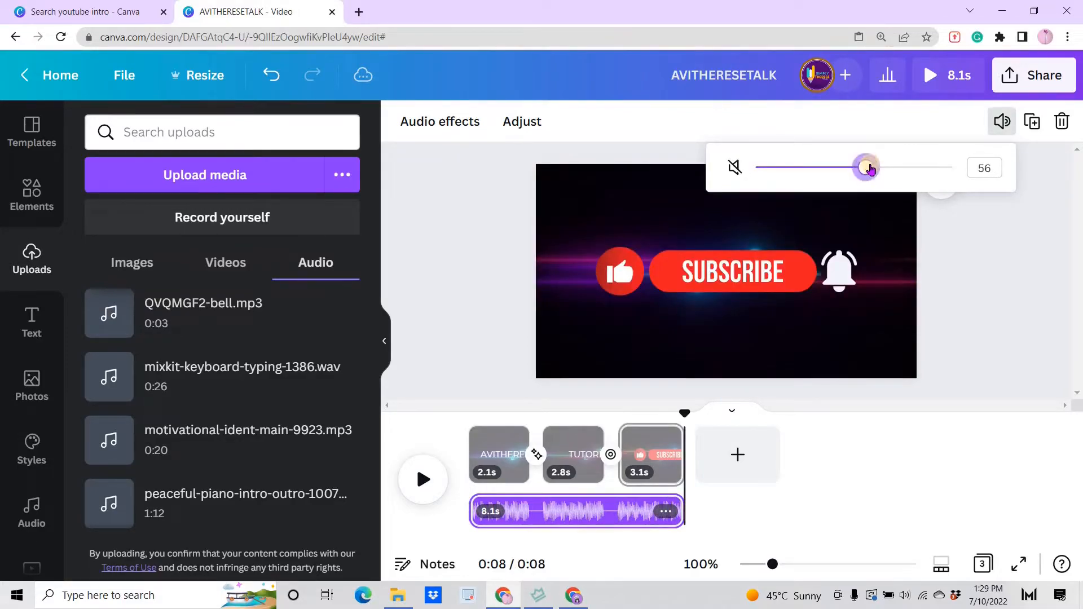
left_click_drag(871, 169, 850, 170)
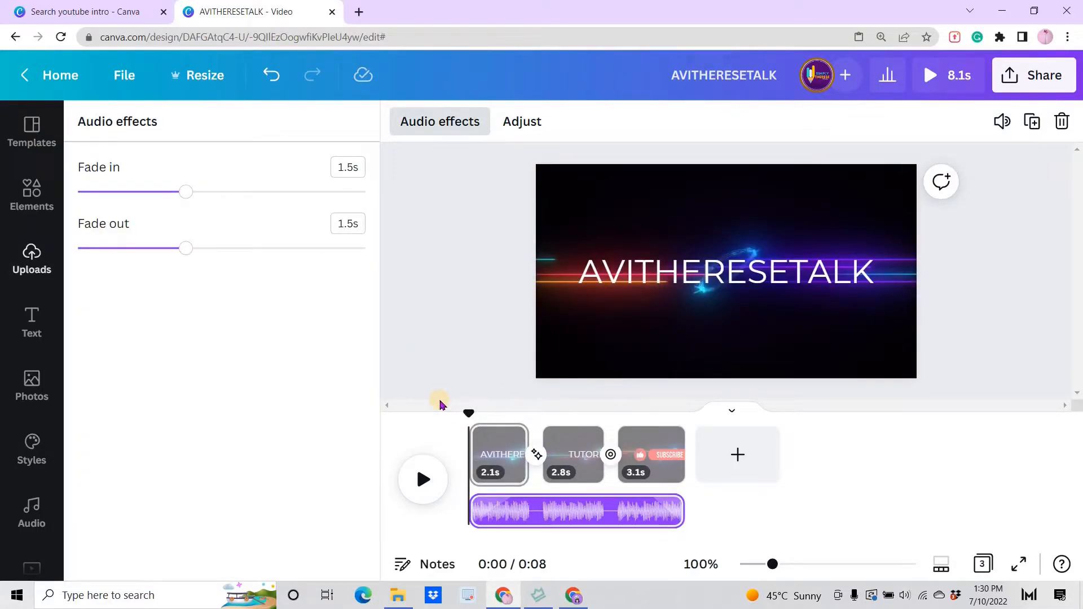
Step: Download all three pages of the intro as an MP4 video and dismiss the completed download
left_click(1033, 84)
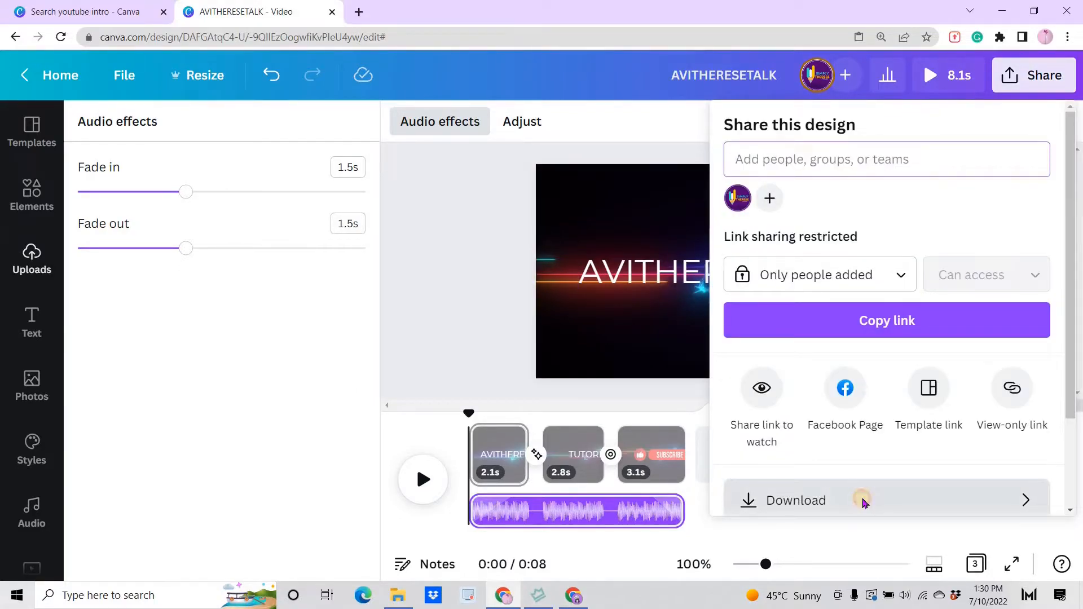
left_click(860, 501)
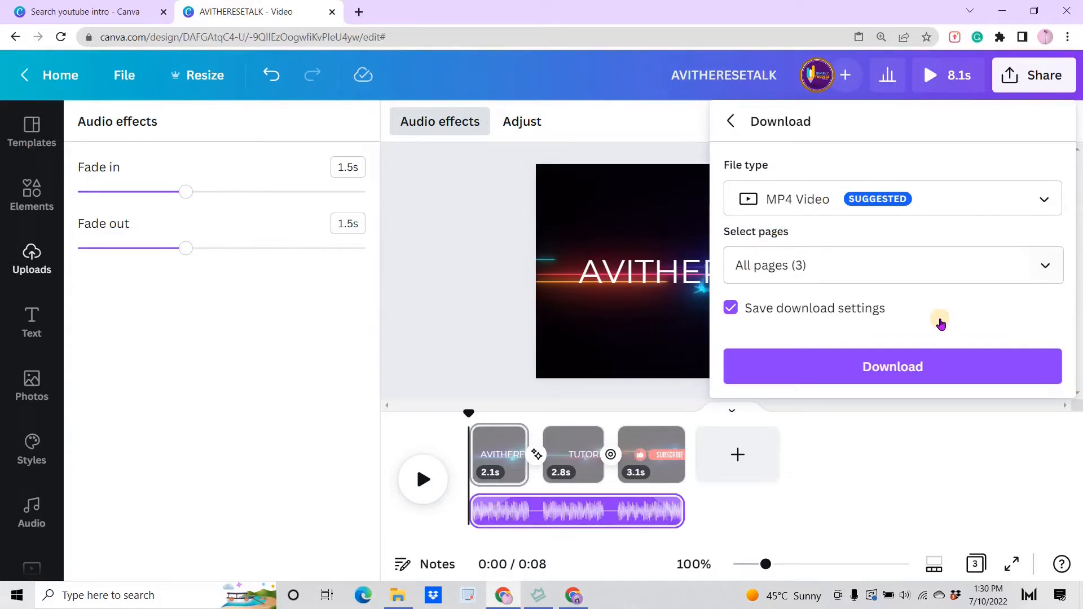
left_click(892, 368)
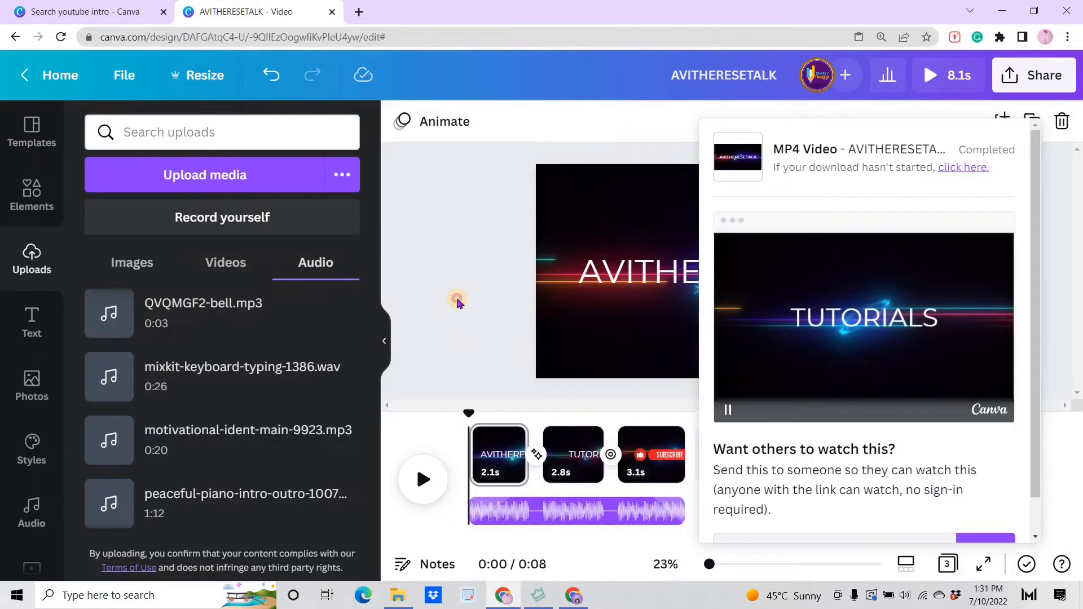
left_click(506, 533)
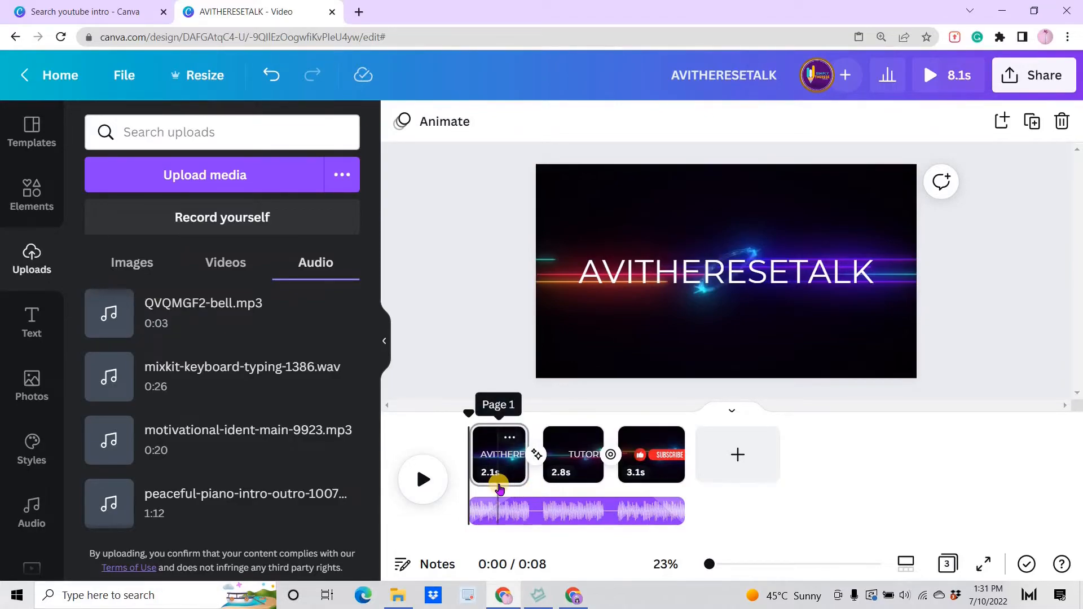
Step: Add a fourth page, apply the Black & Blue Modern Geometric Technology Youtube Intro template to it, and check the template's details
left_click(737, 455)
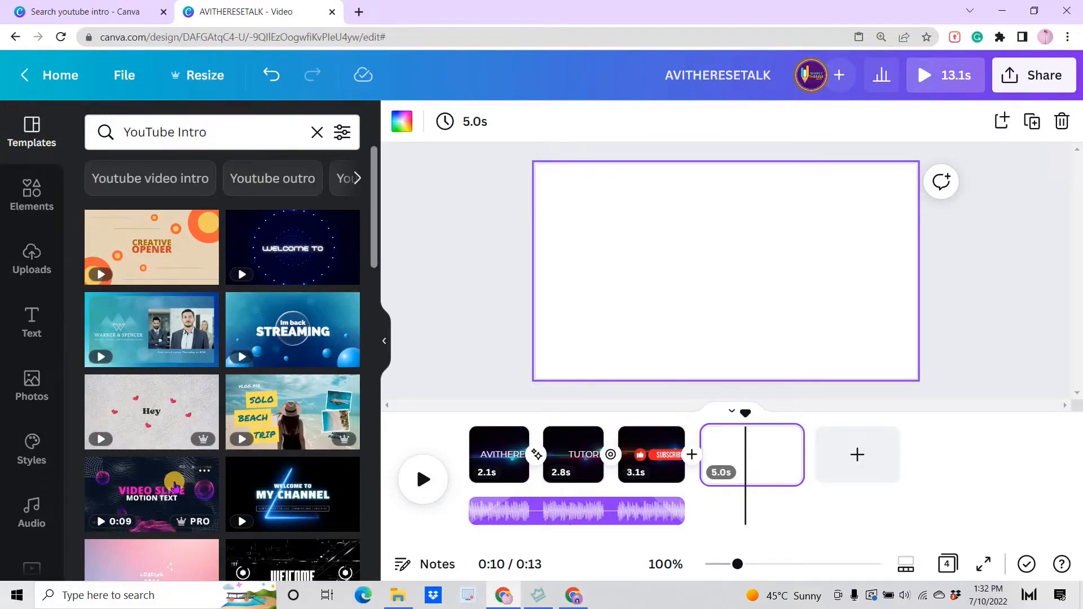
scroll(141, 462, "down", 2)
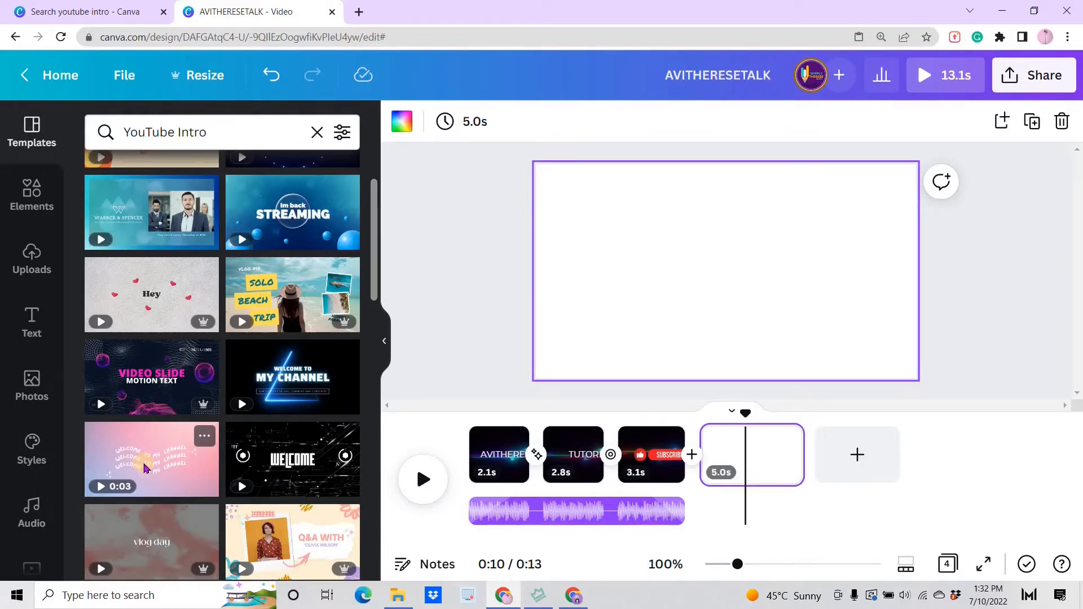
scroll(144, 468, "down", 8)
left_click_drag(289, 307, 641, 208)
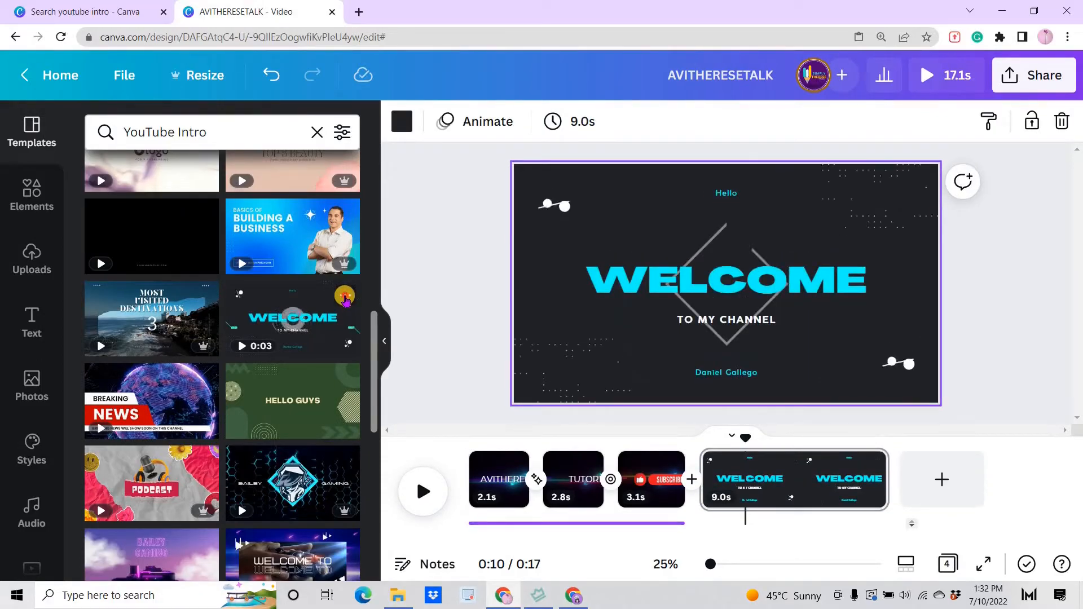
left_click(345, 296)
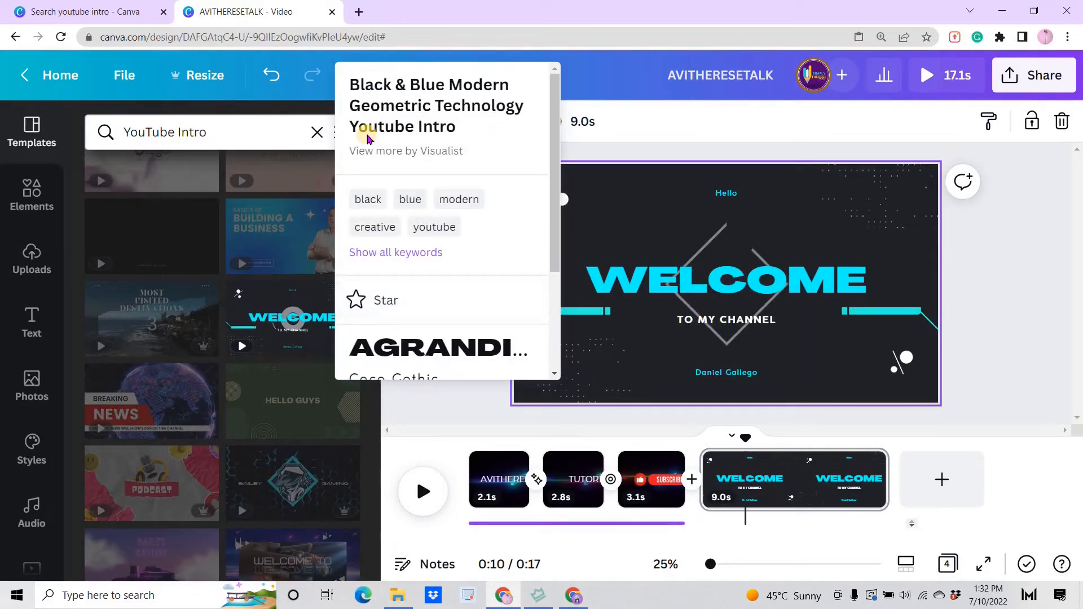
left_click(413, 413)
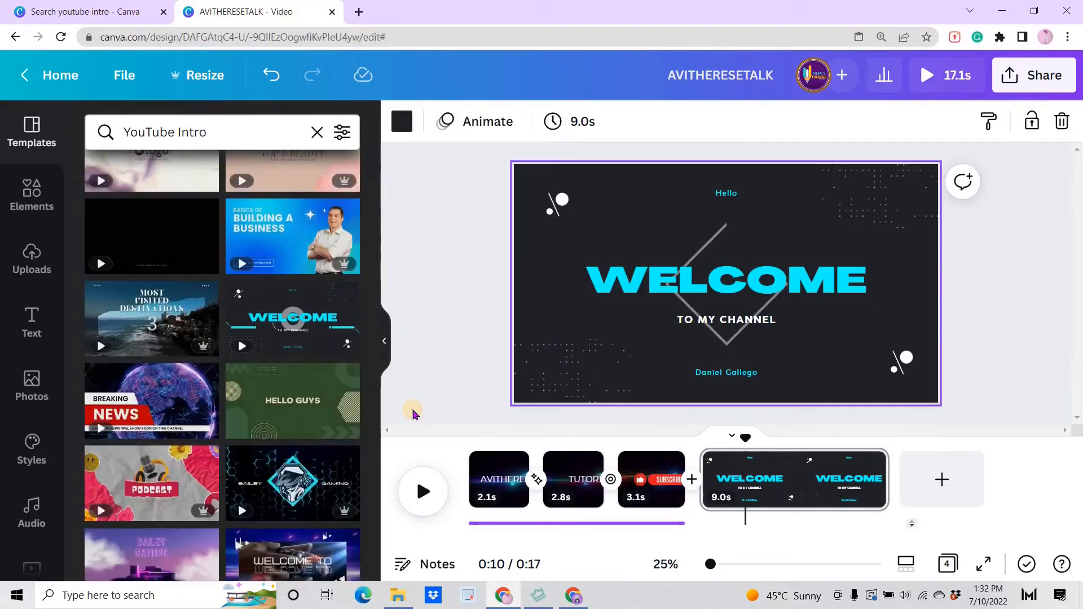
Step: Change the WELCOME page's background to the slate blue from the Thwarted Summer Shower palette
left_click(531, 216)
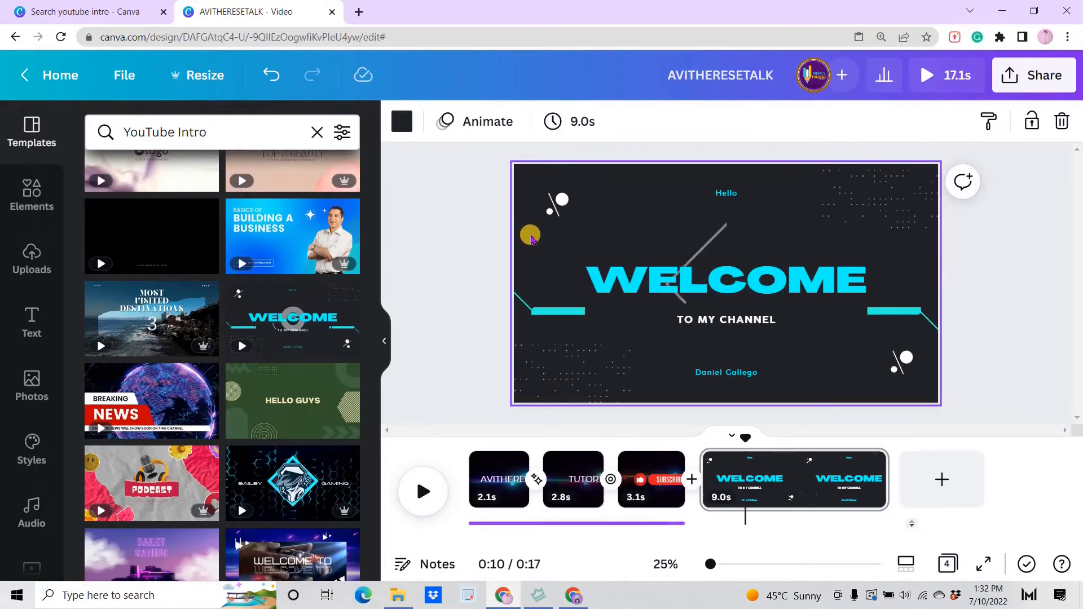
left_click(407, 132)
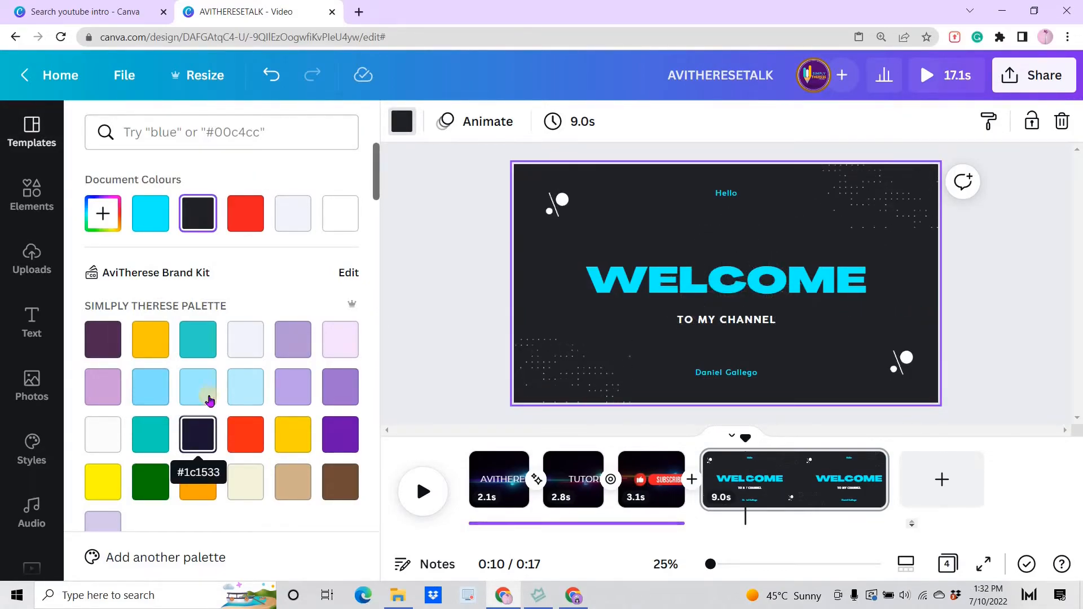
scroll(188, 394, "down", 6)
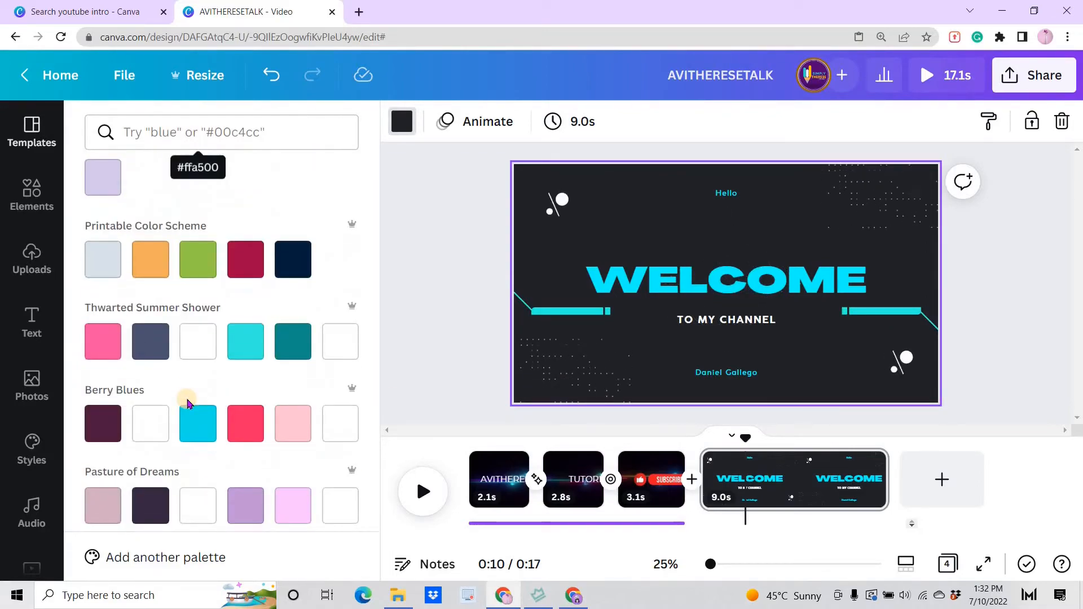
left_click(153, 351)
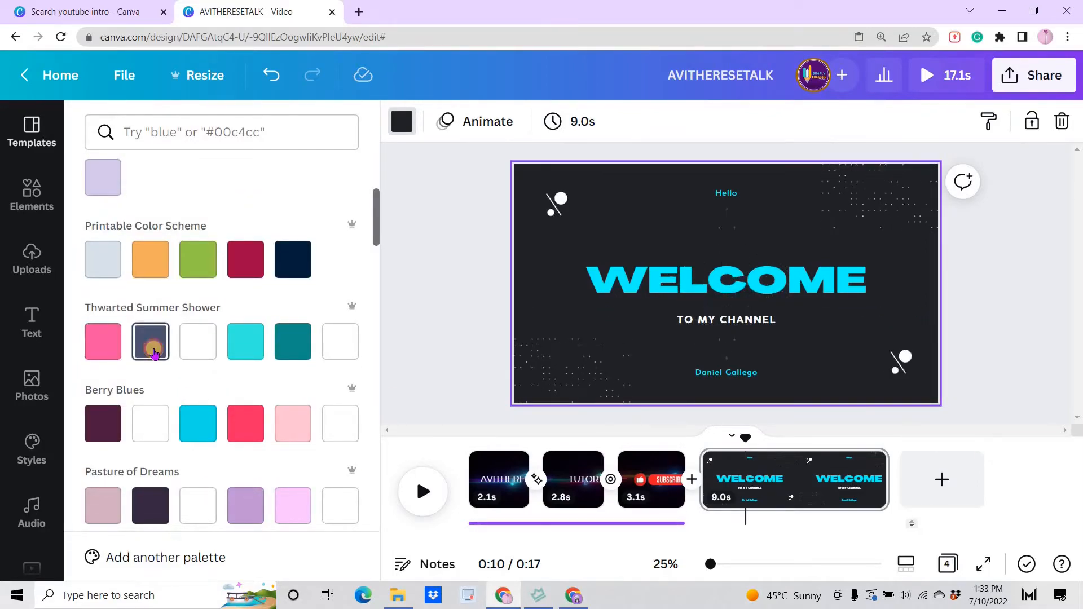
left_click(465, 273)
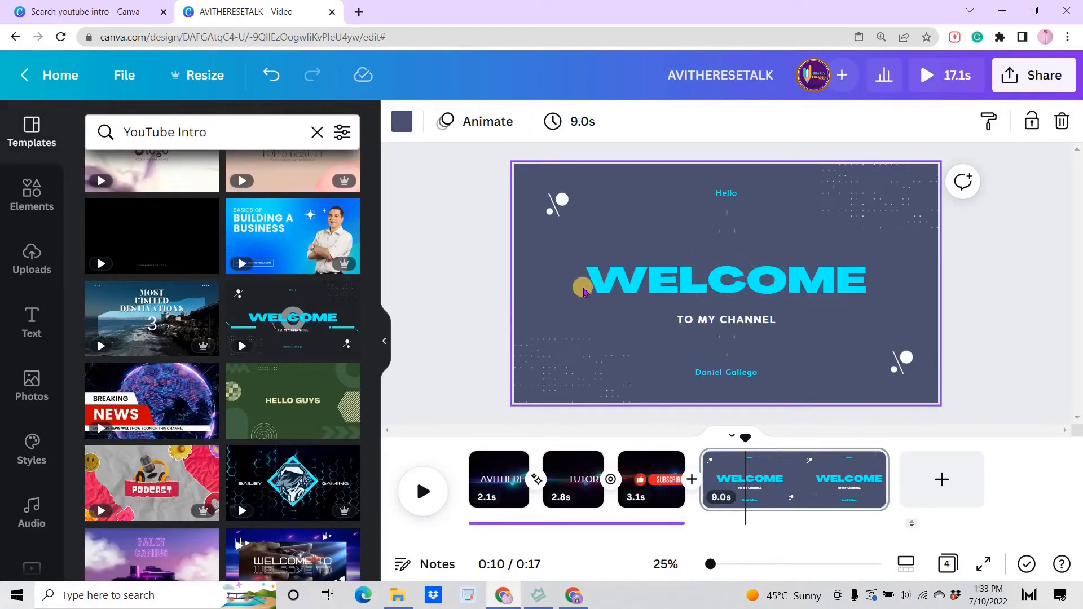
Step: Look through the fonts for the WELCOME heading and enlarge the heading to size 124
left_click(634, 290)
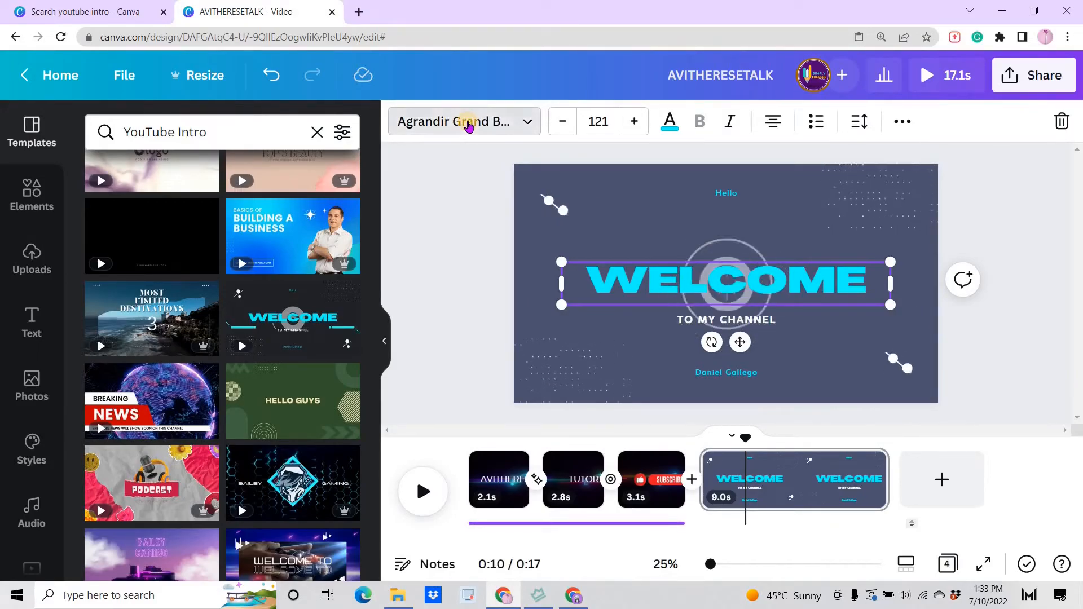
left_click(467, 123)
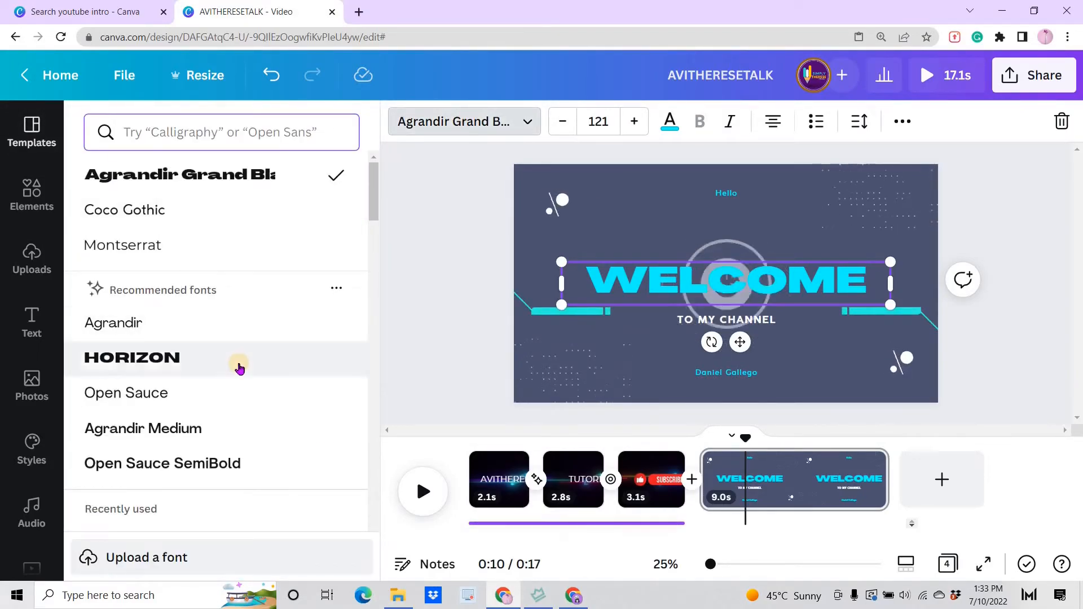
scroll(237, 363, "down", 10)
scroll(237, 369, "up", 10)
left_click(612, 120)
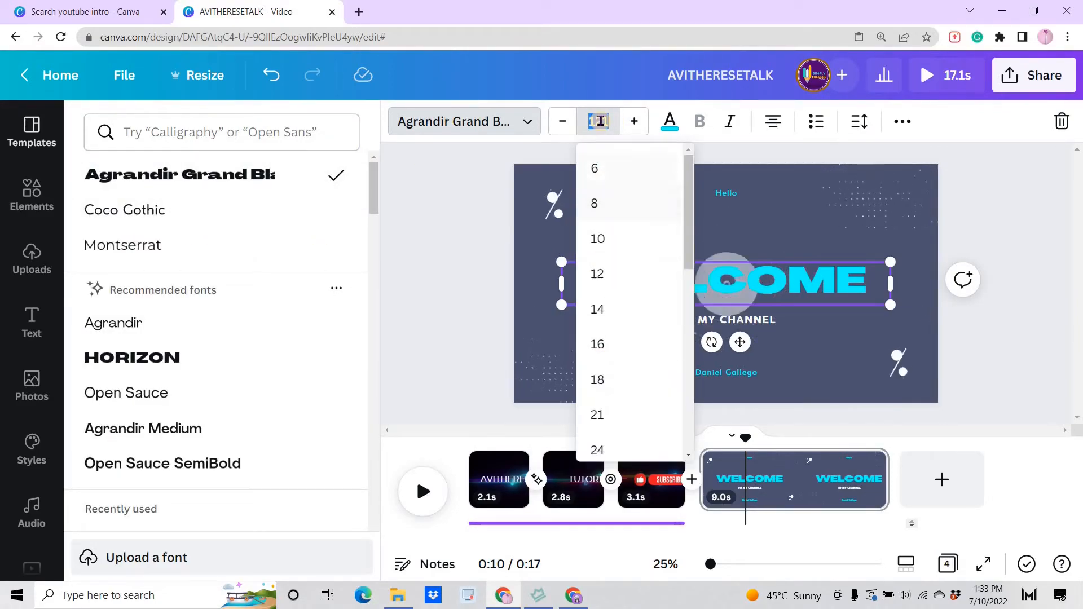
type("111")
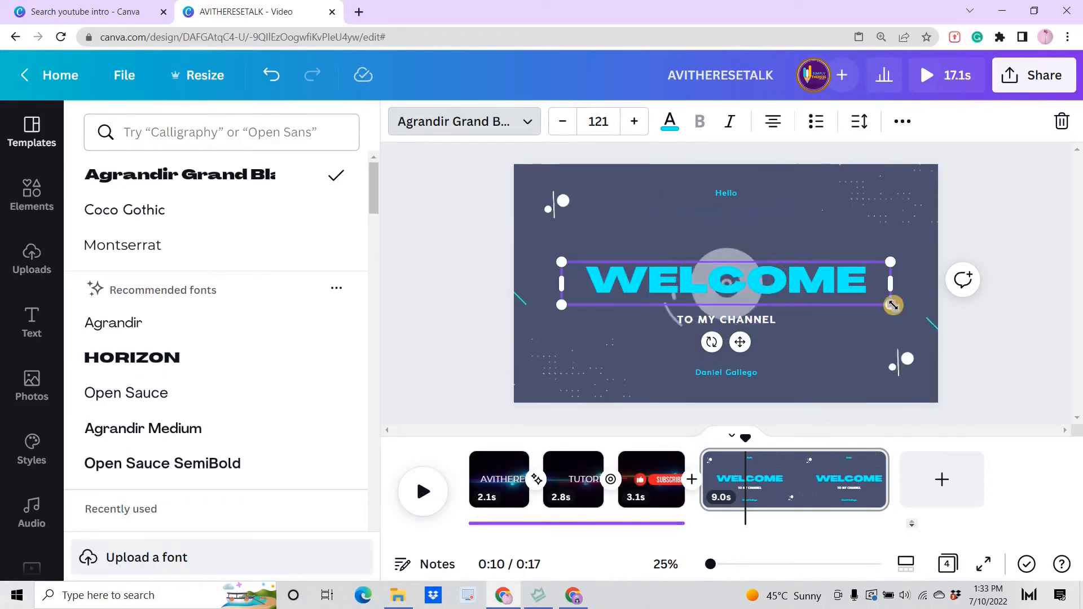
left_click_drag(802, 287, 894, 339)
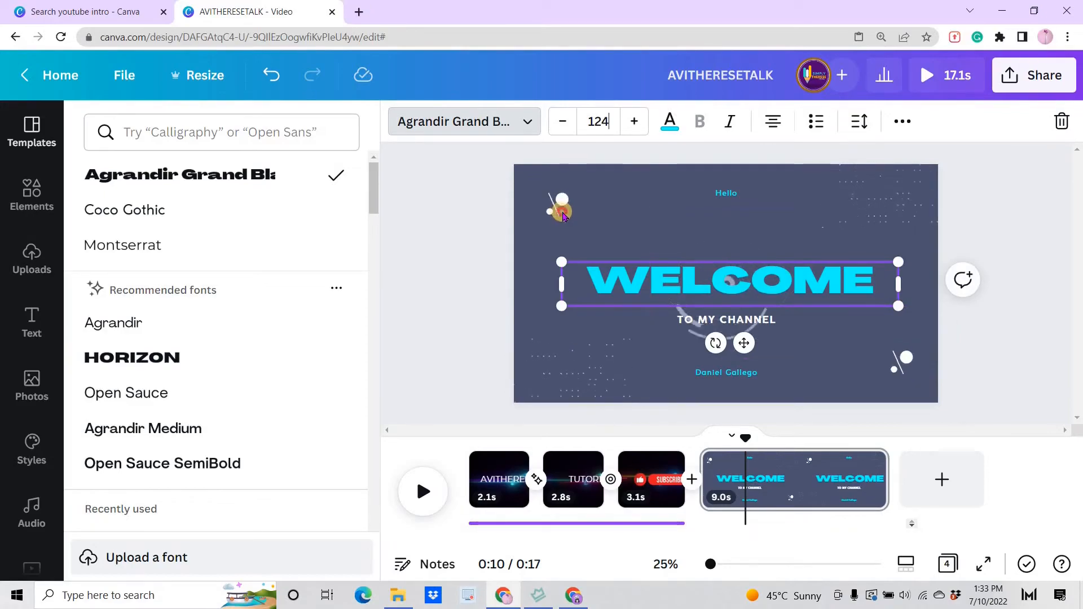
Step: Clear the SUBSCRIBE search in the elements library and select the dot-and-line graphic in the upper-left corner of the WELCOME page
left_click(562, 214)
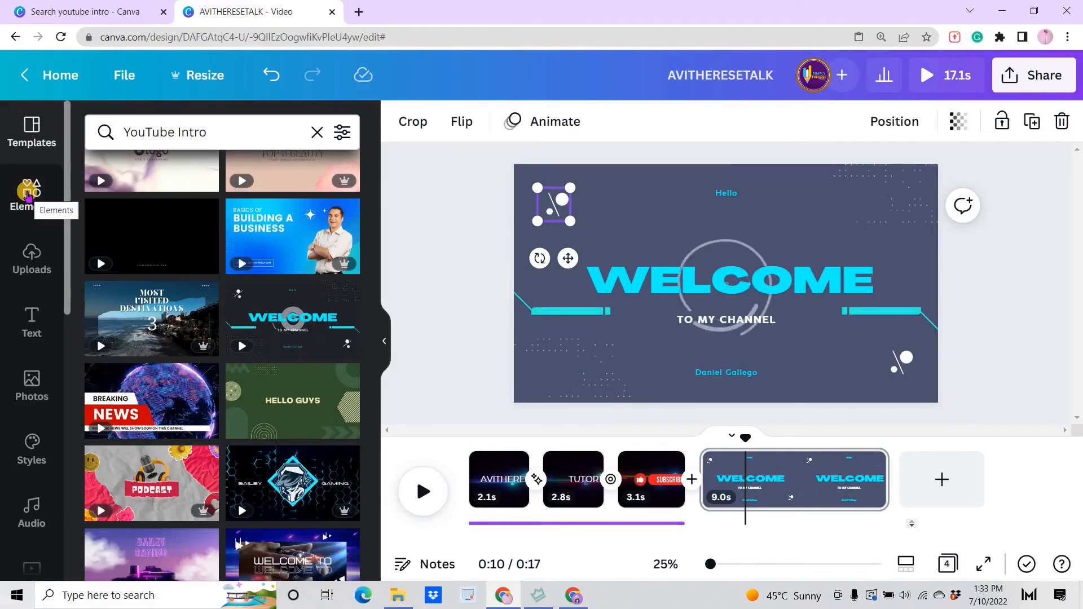
left_click(28, 192)
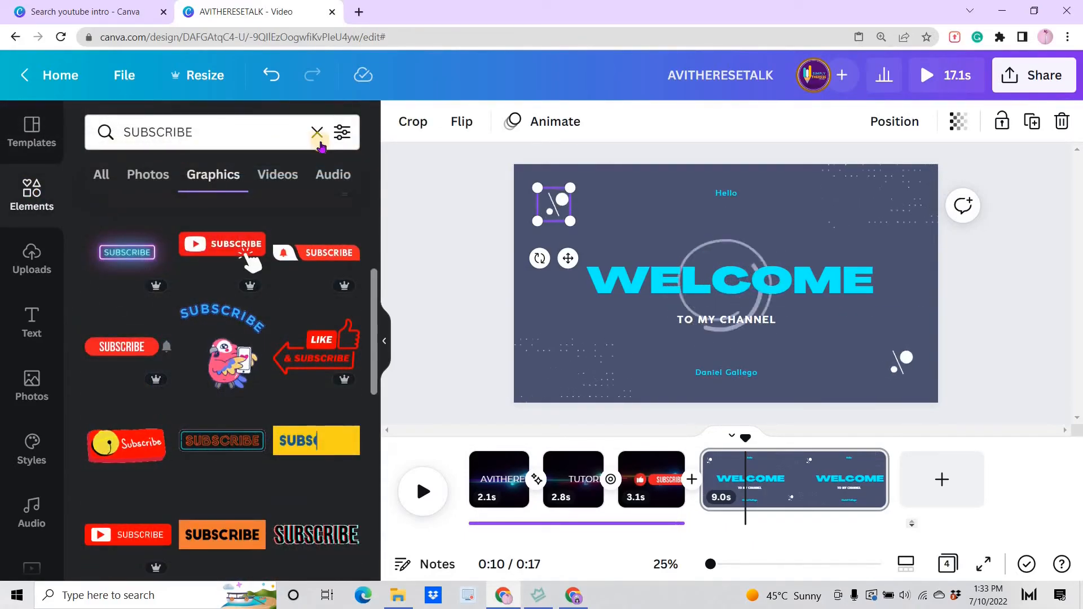
left_click(317, 136)
scroll(188, 333, "down", 5)
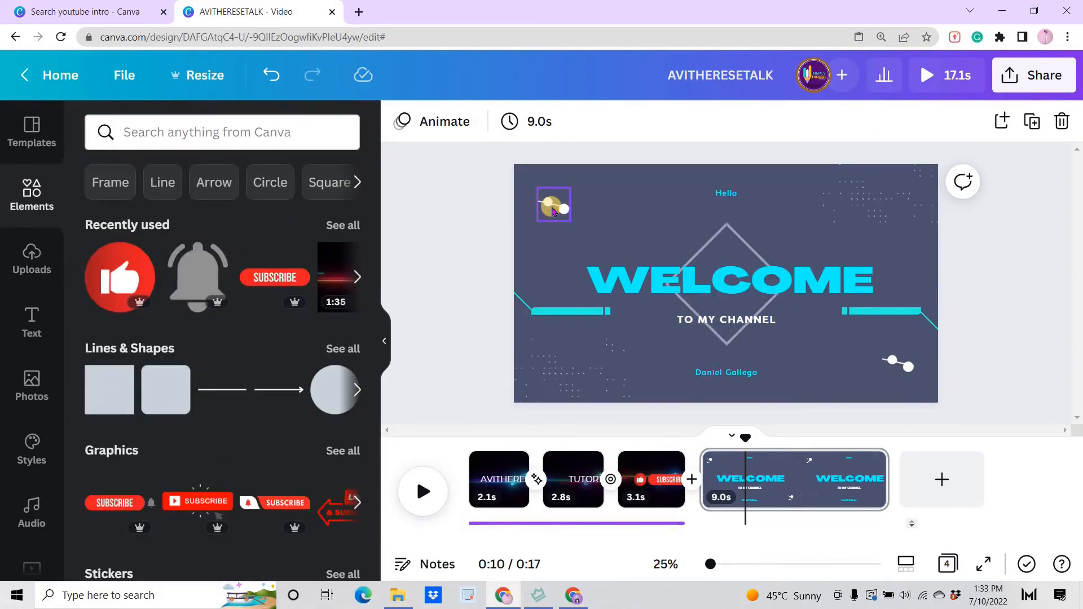
left_click(552, 209)
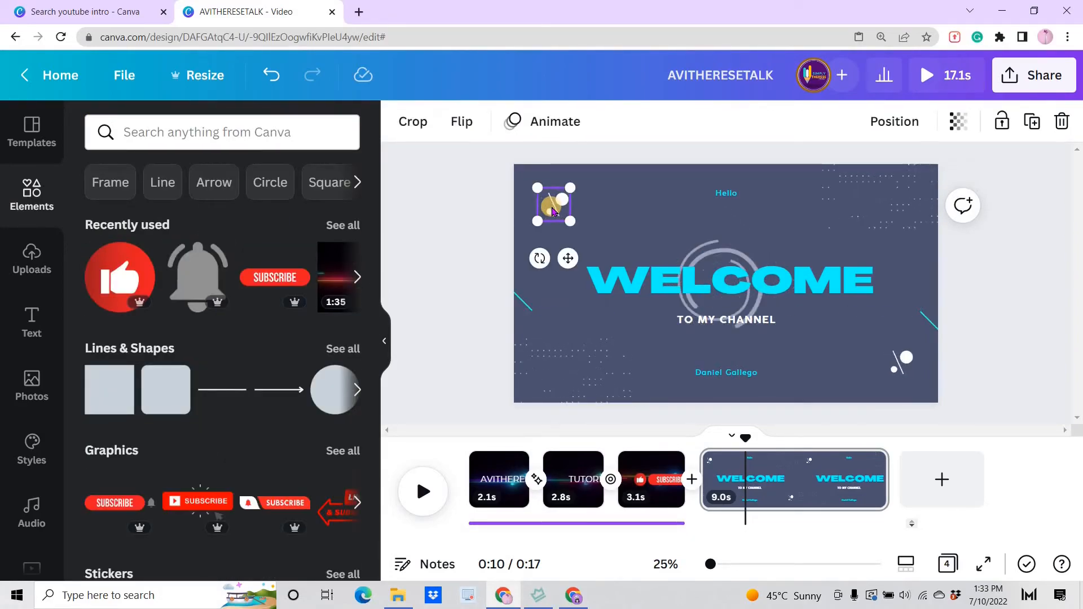